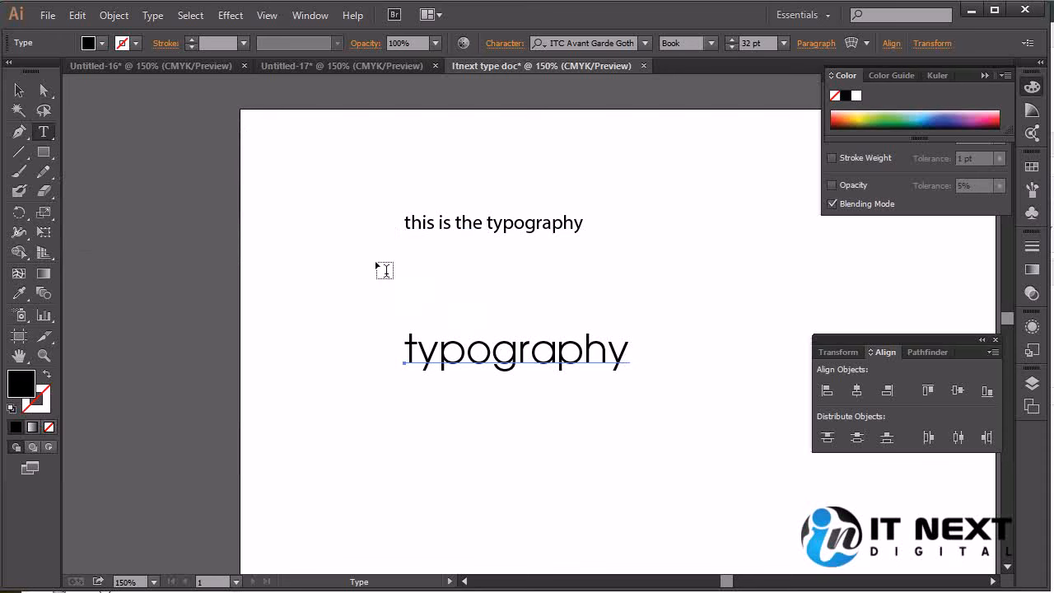
- Move the large "typography" text above "this is the typography" and draw a rectangular text frame beneath both lines
left_click(18, 90)
left_click_drag(598, 359, 554, 168)
left_click(43, 132)
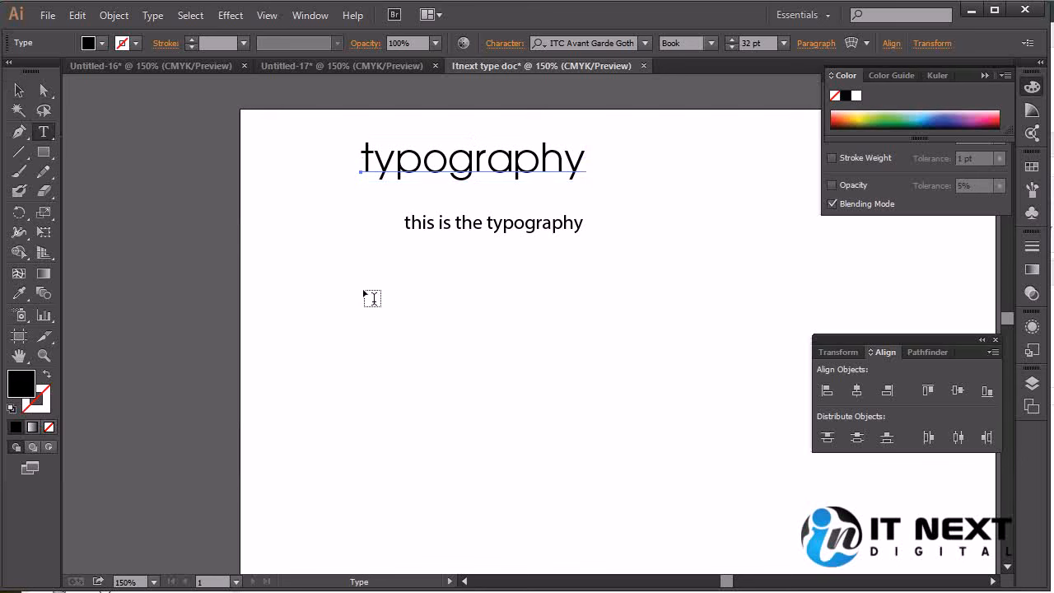
left_click_drag(298, 256, 609, 435)
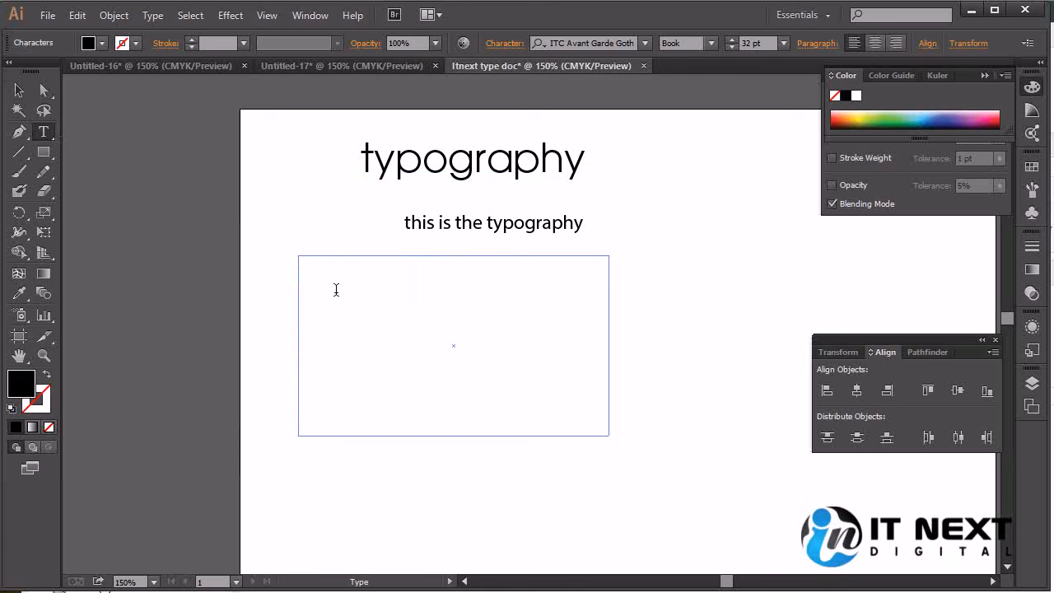
- Enter "the quick brown fox jumps over the lazy dog" in the new text frame
type("the qui")
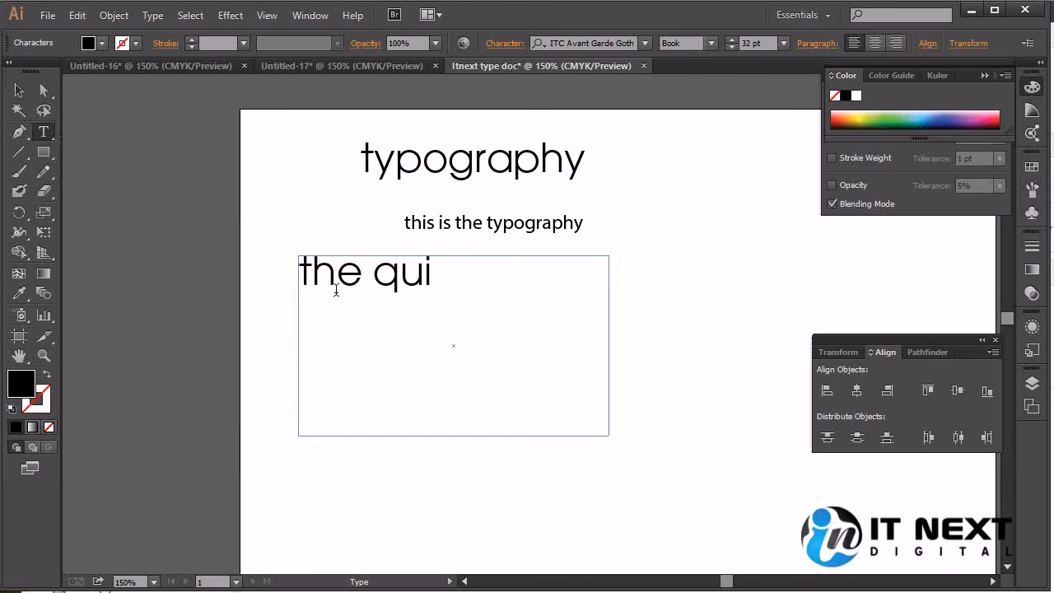
type("ck brow")
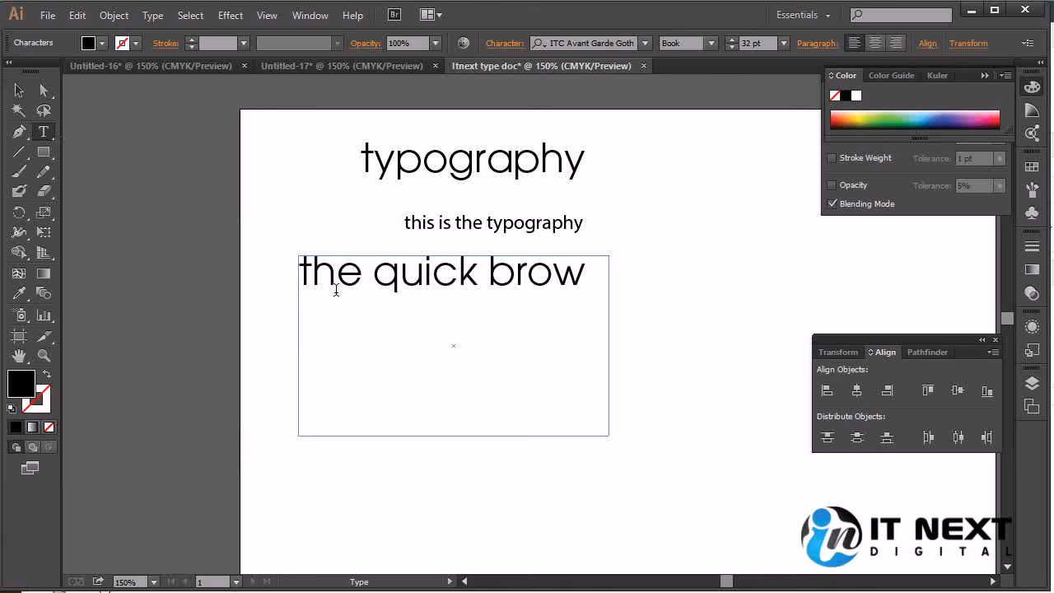
type("n fox j")
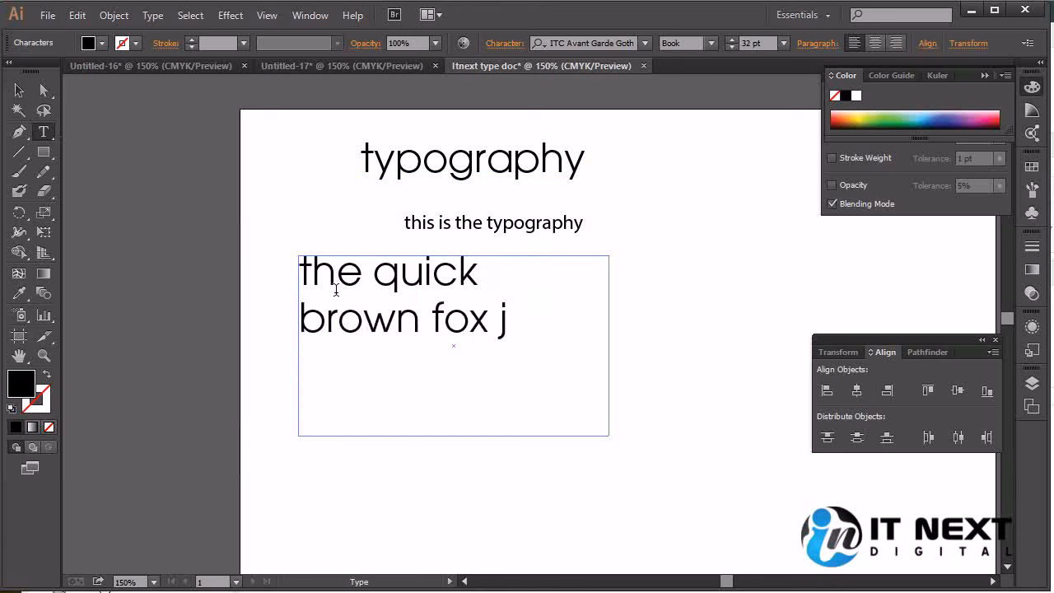
type("umps")
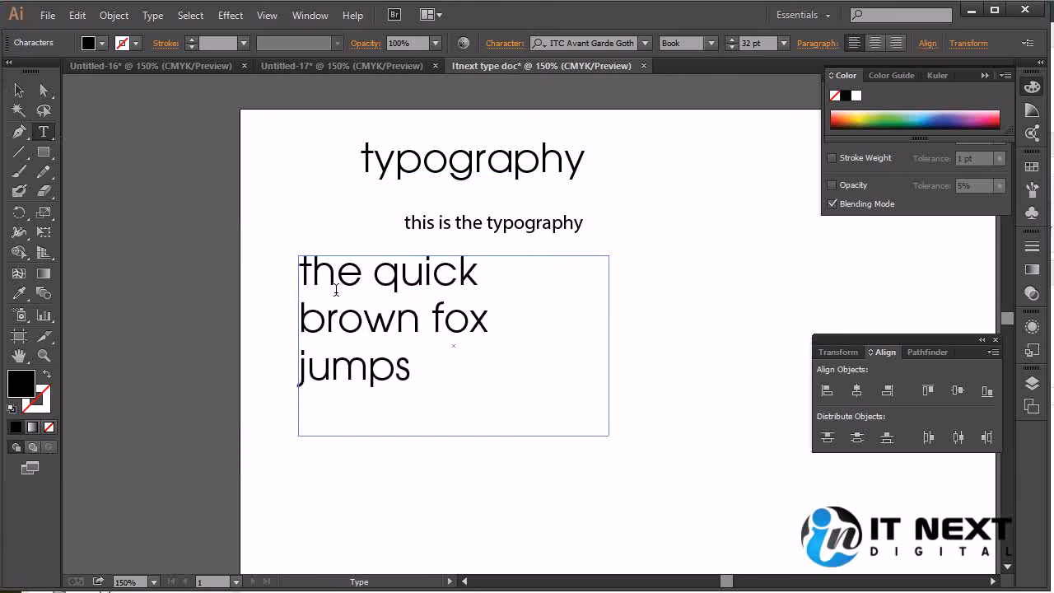
type(" over the")
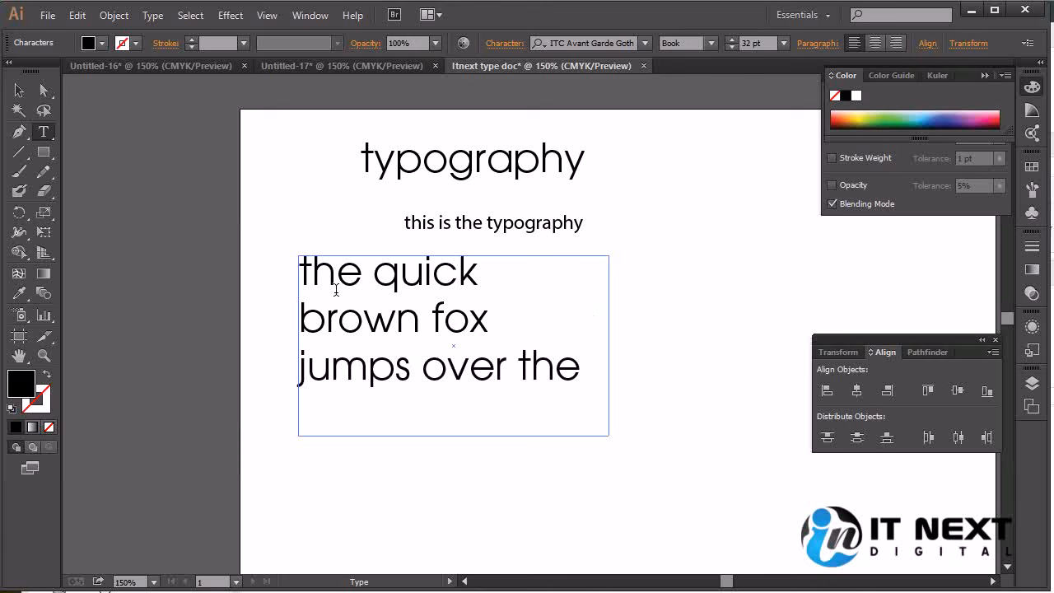
type(" lazy dog")
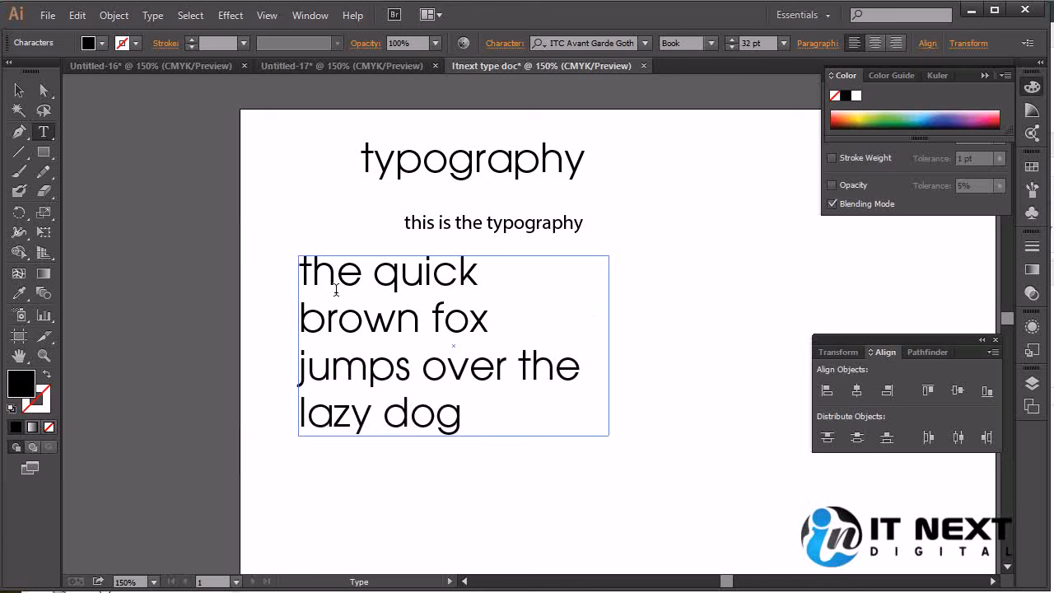
- Select the whole sentence in the text frame and set its font size to 18 pt
left_click_drag(465, 412, 269, 242)
key("ctrl+c")
left_click(784, 43)
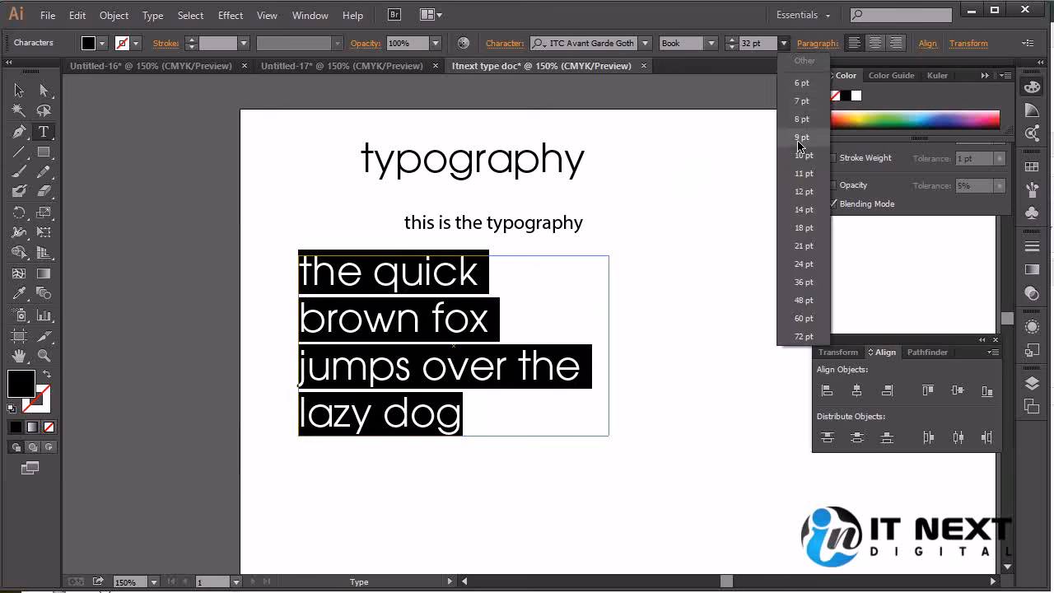
left_click(807, 220)
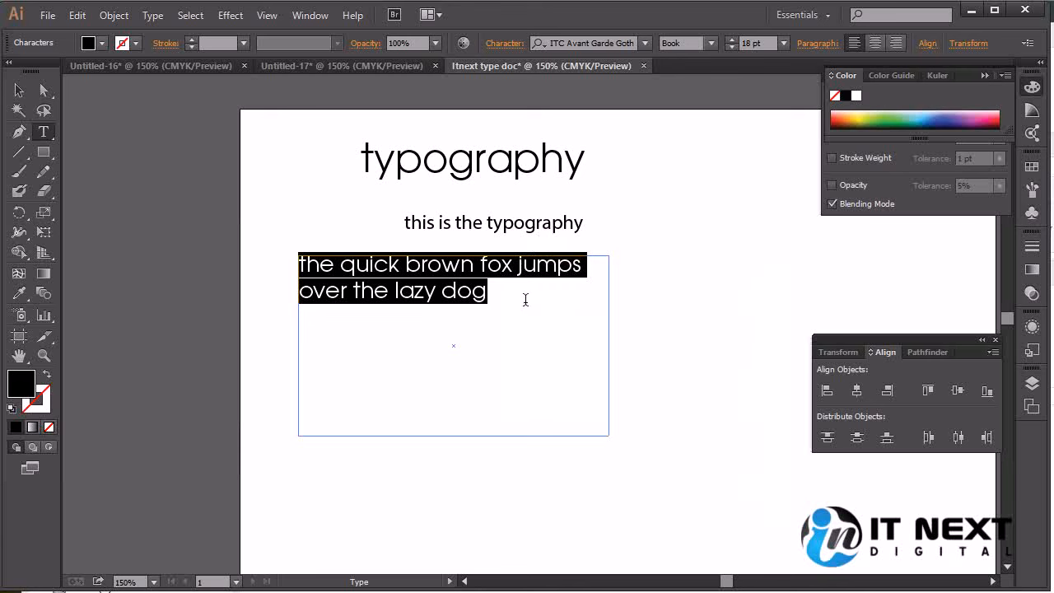
- Copy the selected 18 pt sentence, finish editing the text frame and deselect it
right_click(430, 298)
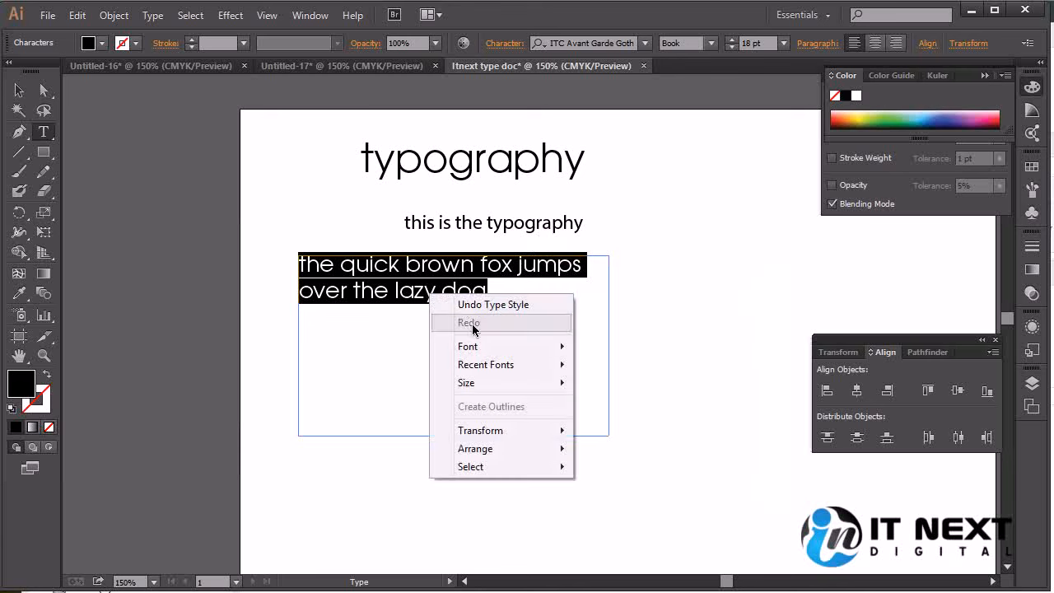
right_click(405, 294)
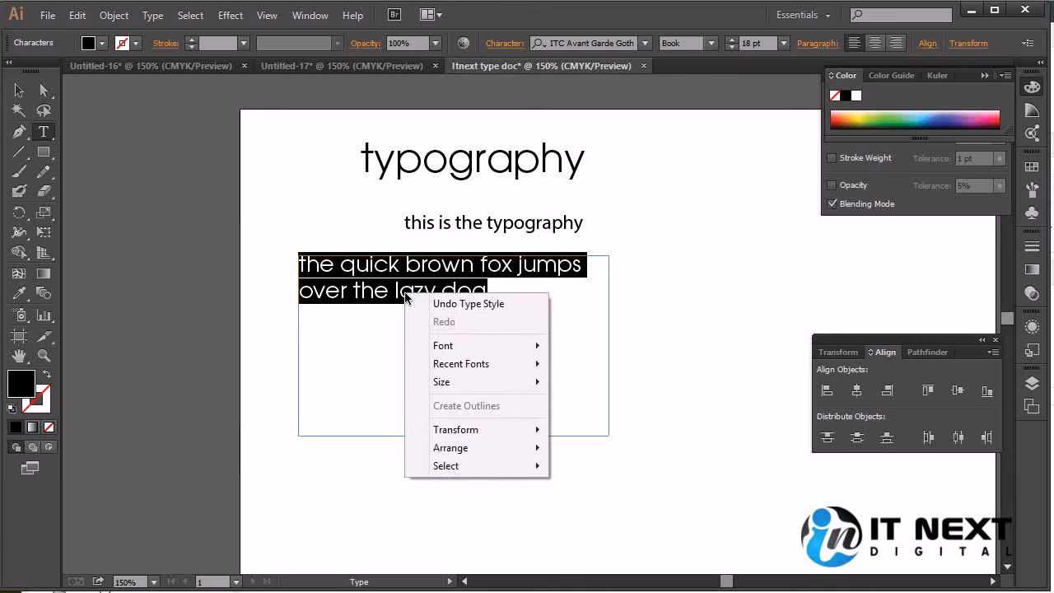
left_click(77, 15)
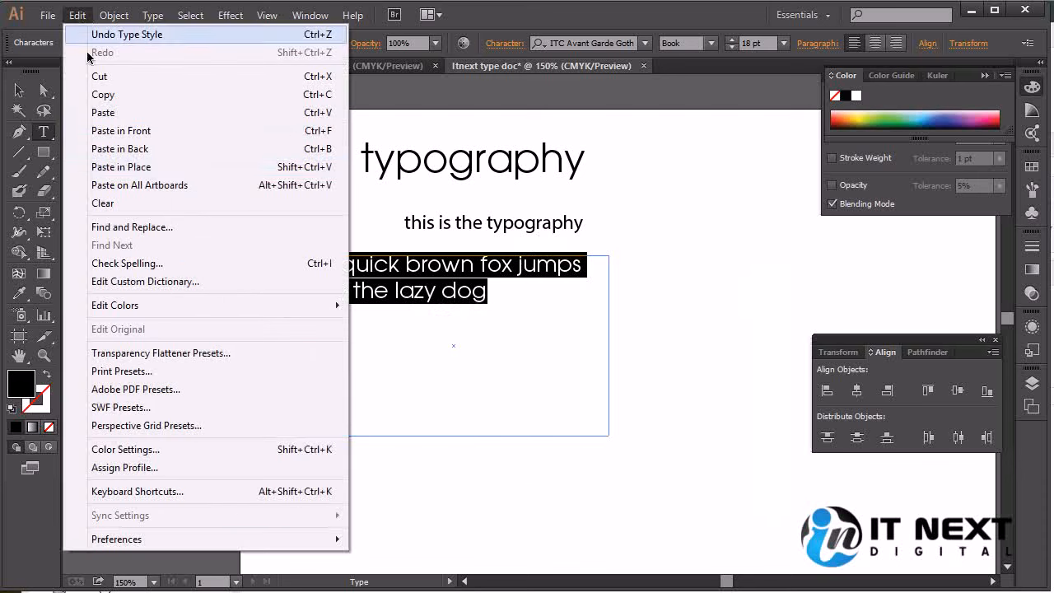
key("Escape")
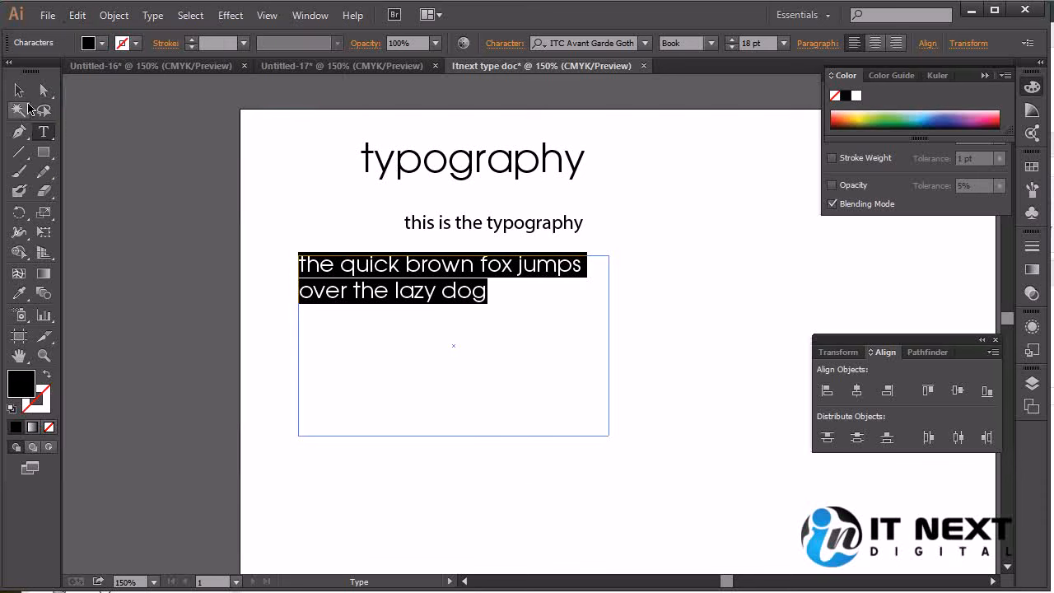
key("Escape")
left_click(682, 303)
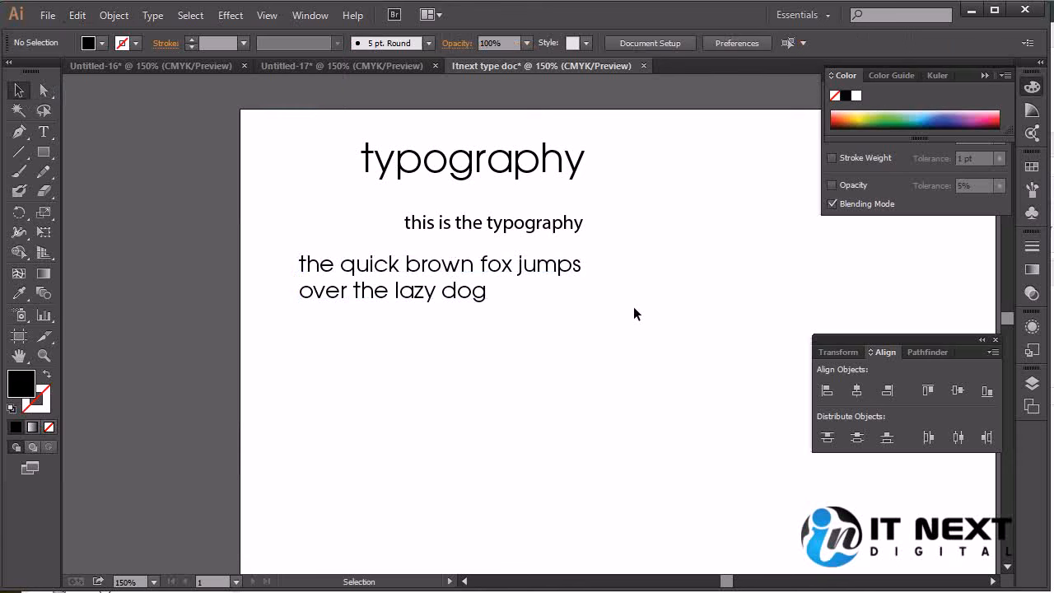
- Paste the copied sentence as single-line point text below the text frame and move it slightly lower
key("t")
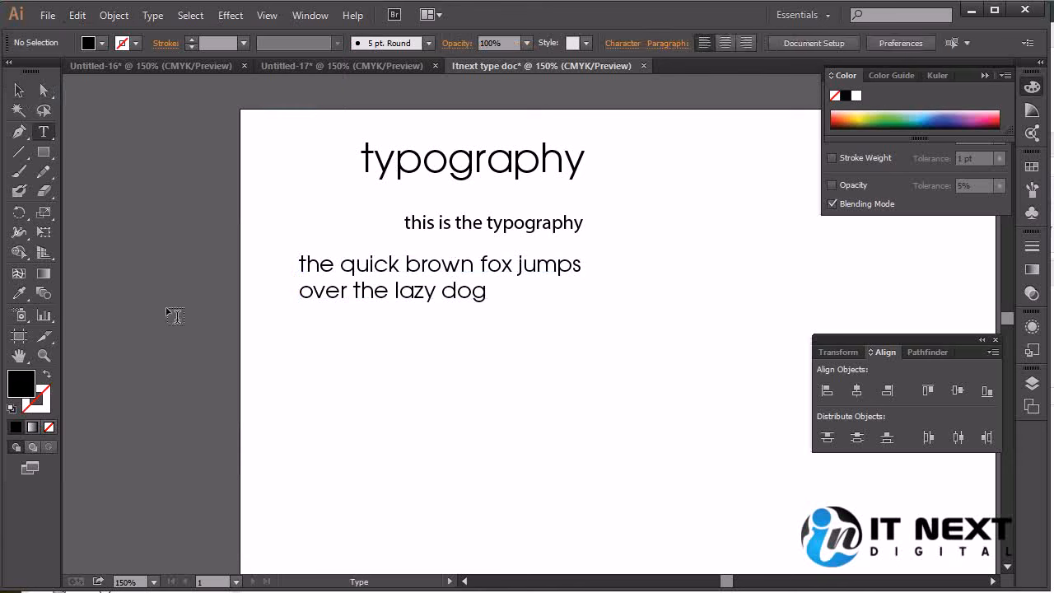
left_click(317, 365)
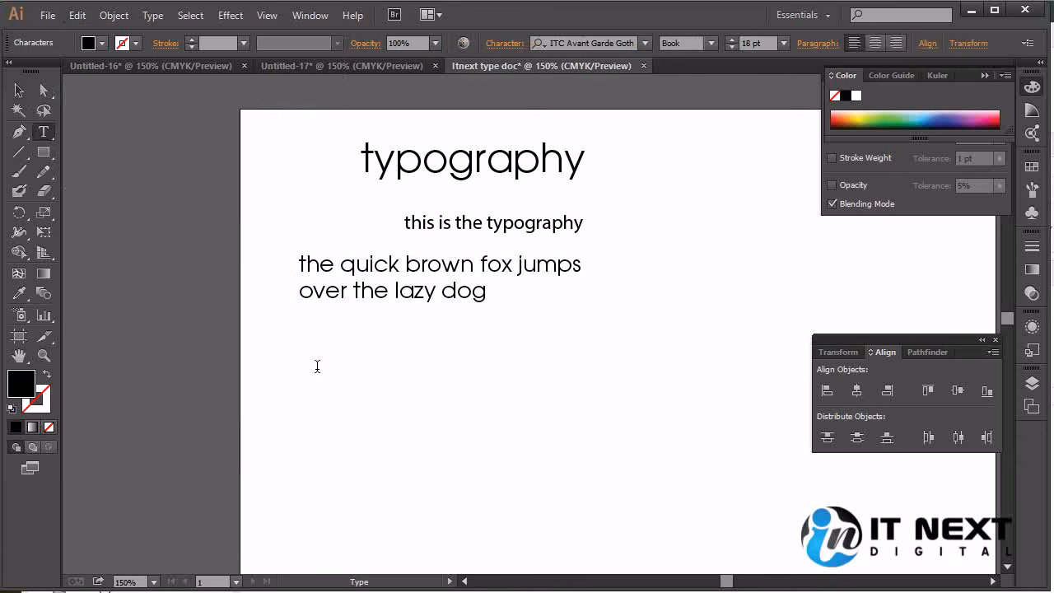
key("ctrl+v")
left_click(19, 91)
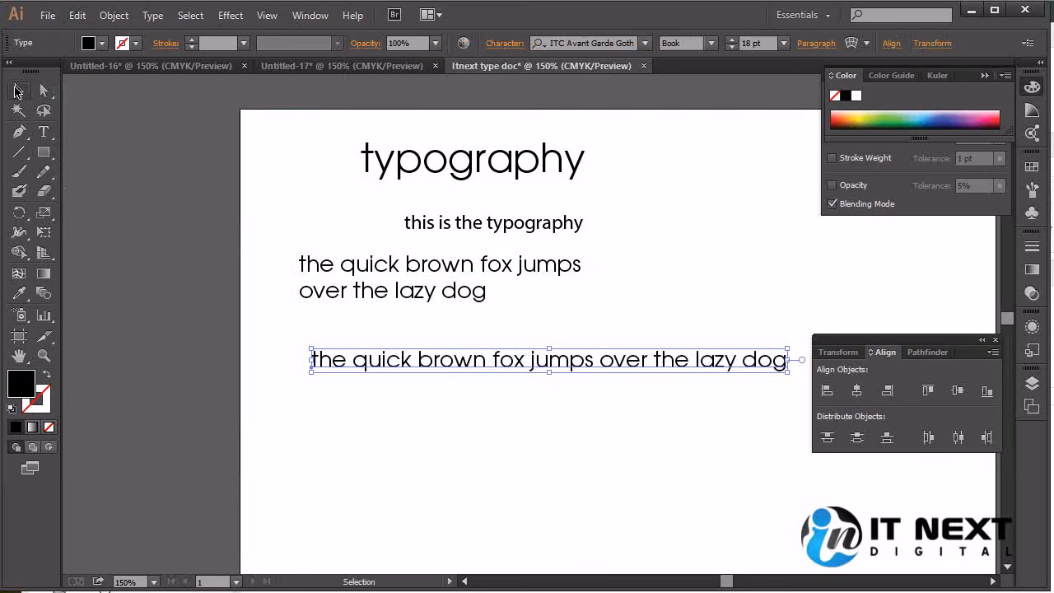
left_click_drag(662, 363, 639, 406)
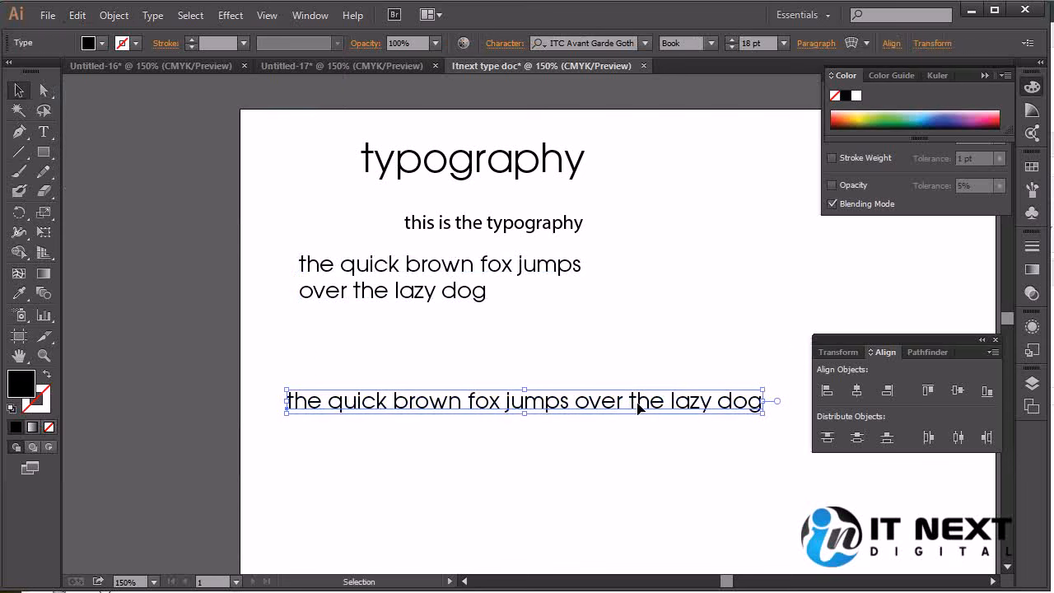
- Compare the bounding boxes of the framed paragraph and the single-line sentence by selecting each in turn
left_click(472, 291)
left_click(694, 400)
left_click(506, 275)
left_click(685, 409)
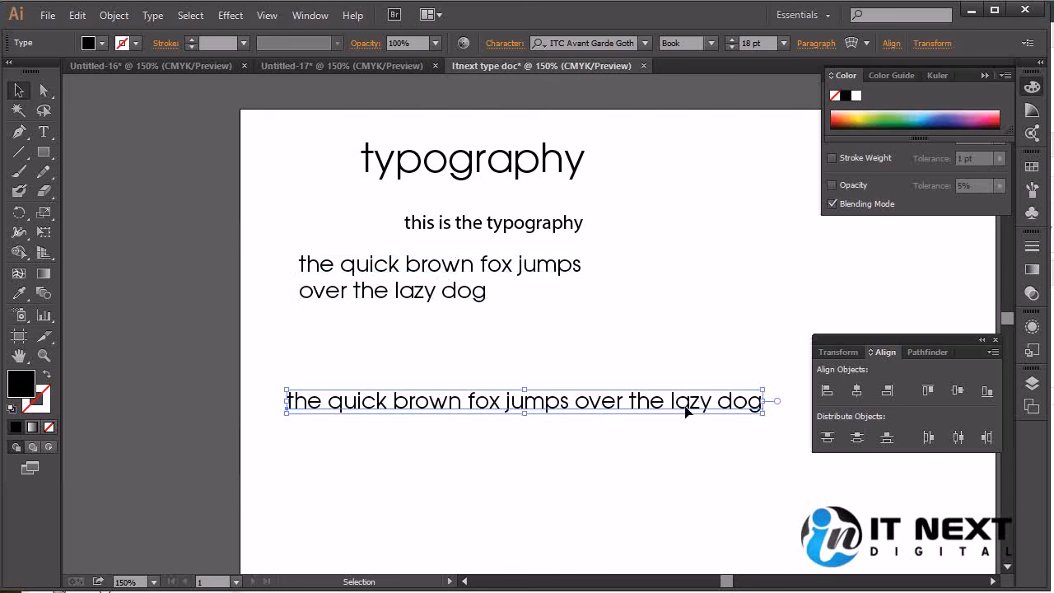
left_click(463, 299)
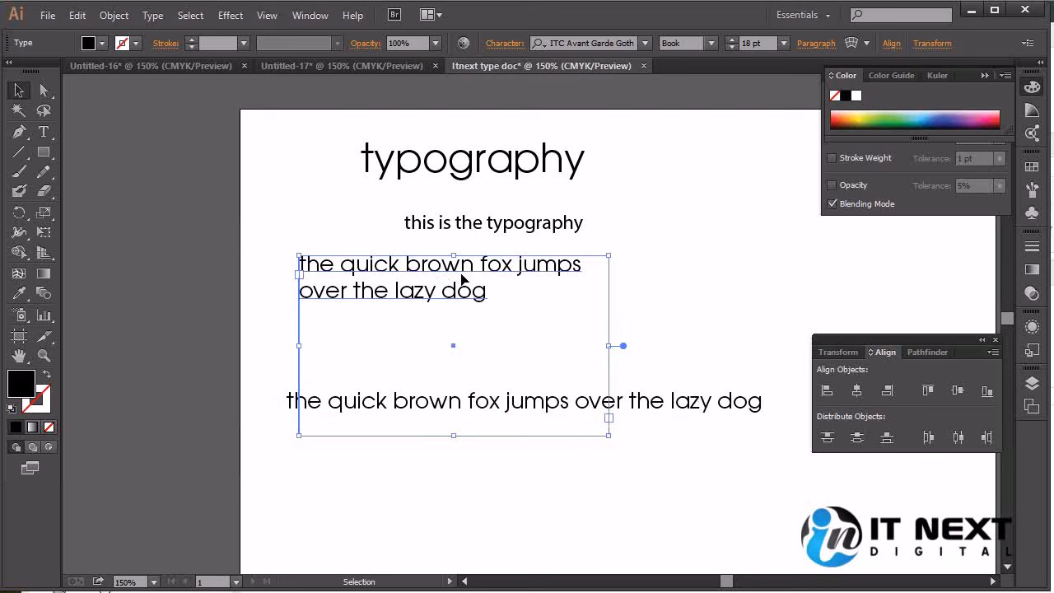
- Shift the text frame slightly and replace its contents with five pasted copies of the sentence
left_click_drag(446, 273, 428, 268)
double_click(403, 263)
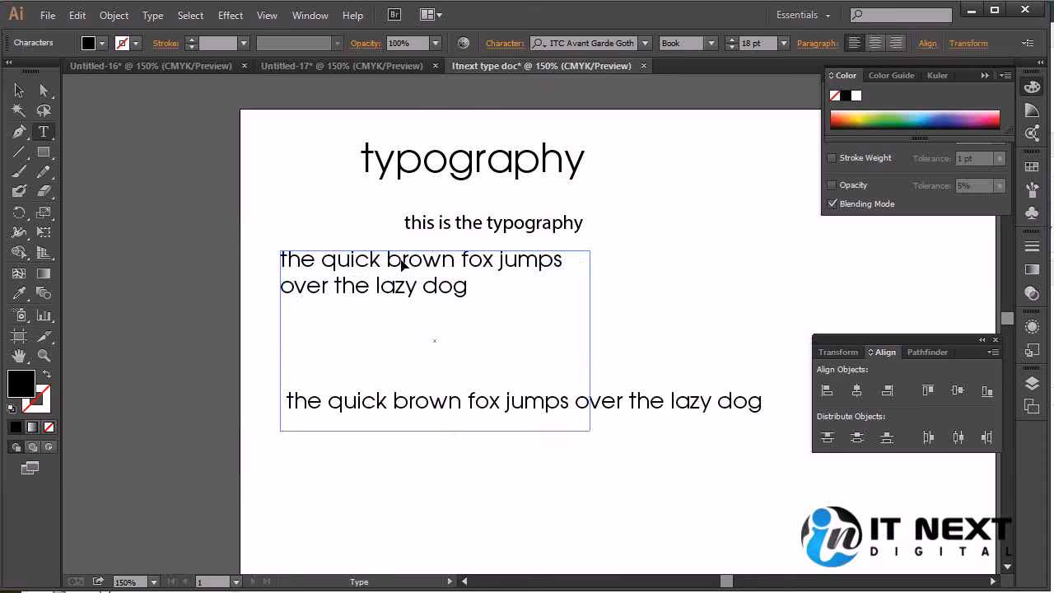
key("ctrl+a")
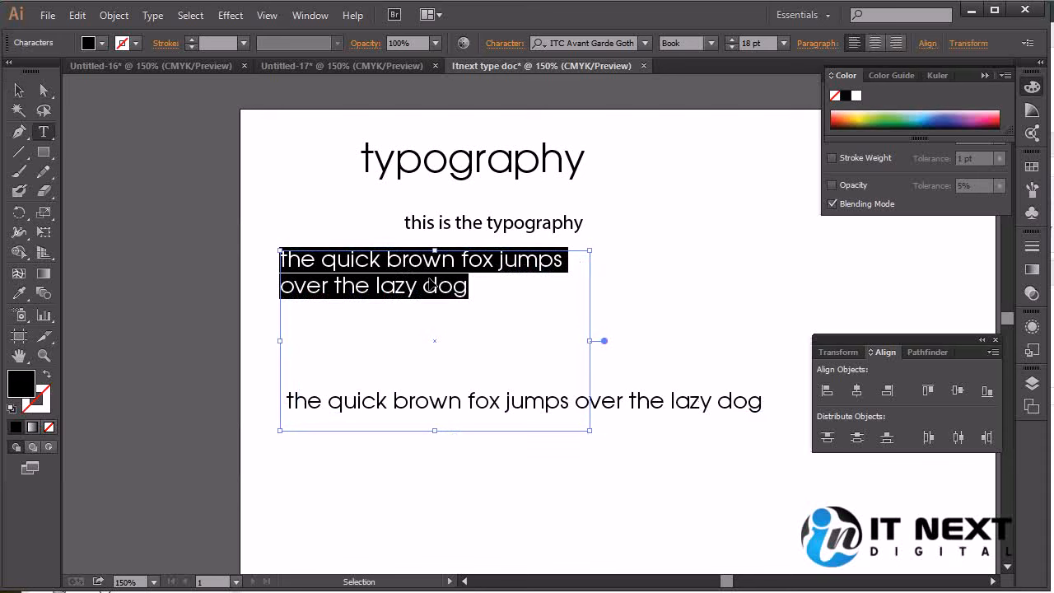
key("ctrl+v")
key("ctrl+v")
key("ctrl+v")
key("ctrl+v")
key("ctrl+v")
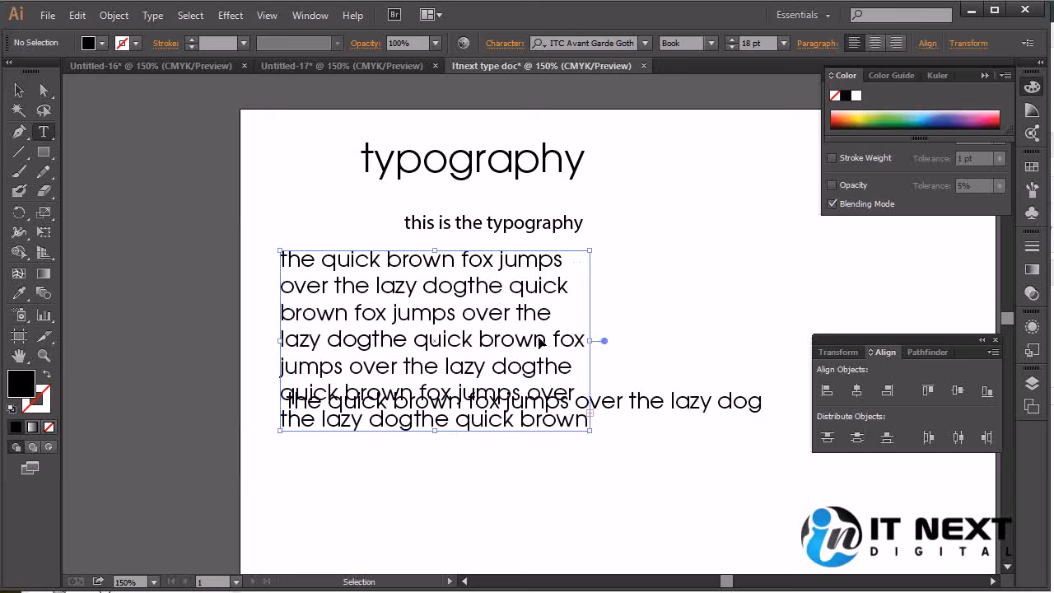
- Move the overfilled text frame up over the two "typography" lines and deselect it
key("ctrl+a")
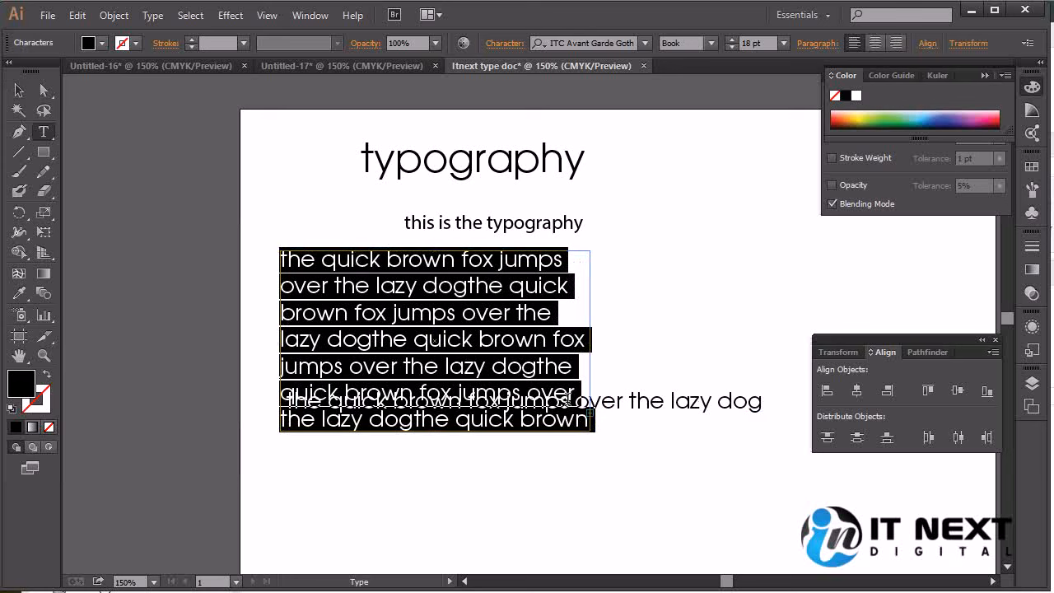
left_click(19, 91)
left_click_drag(535, 327, 691, 240)
key("ctrl+shift+a")
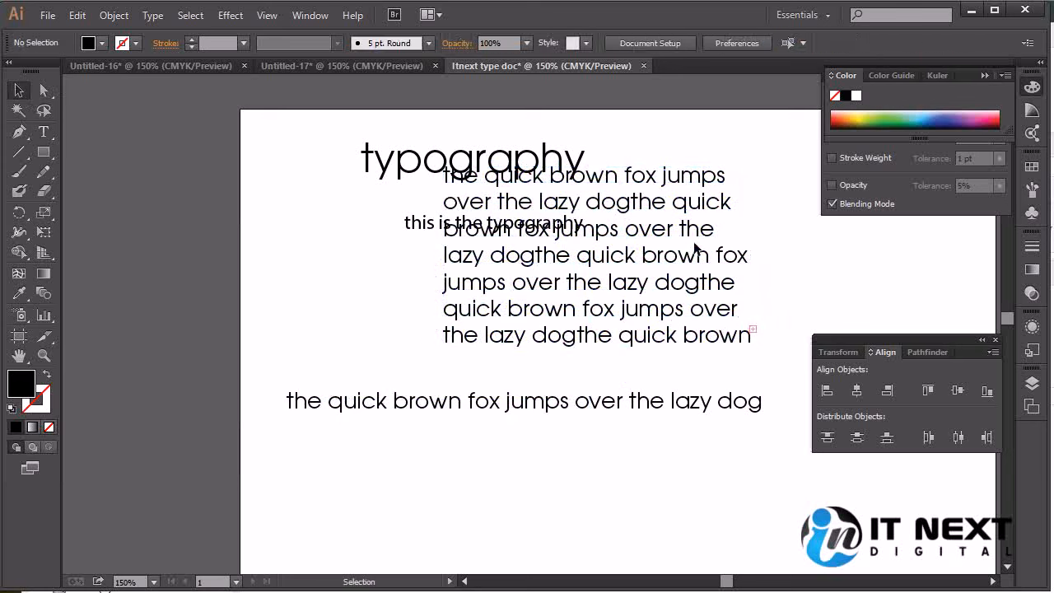
- Enlarge the text frame in width and height so that all of its overflowing text fits
double_click(736, 333)
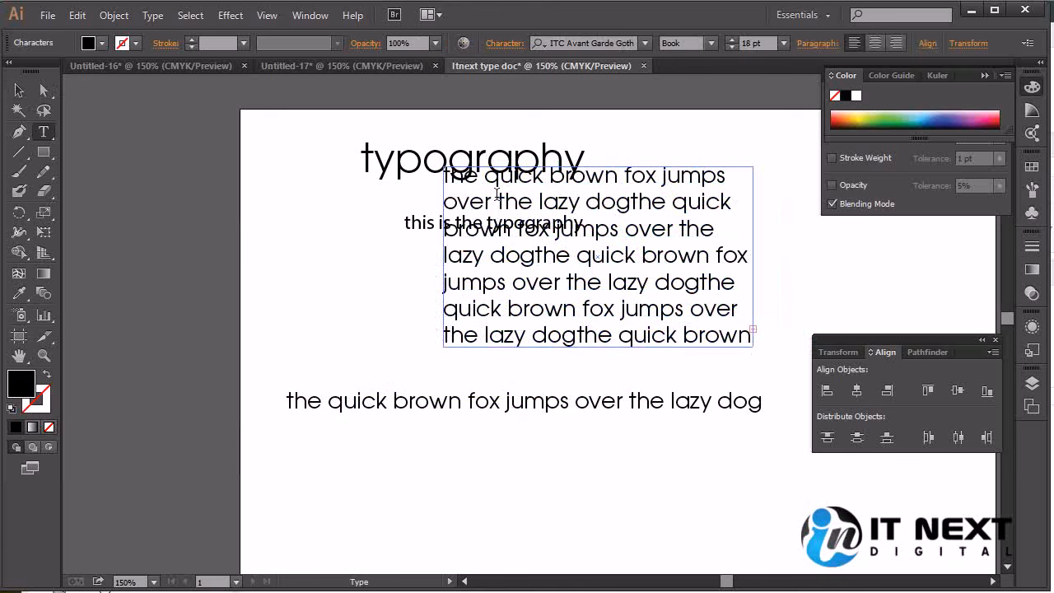
left_click(751, 327)
key("Escape")
left_click_drag(753, 347, 877, 534)
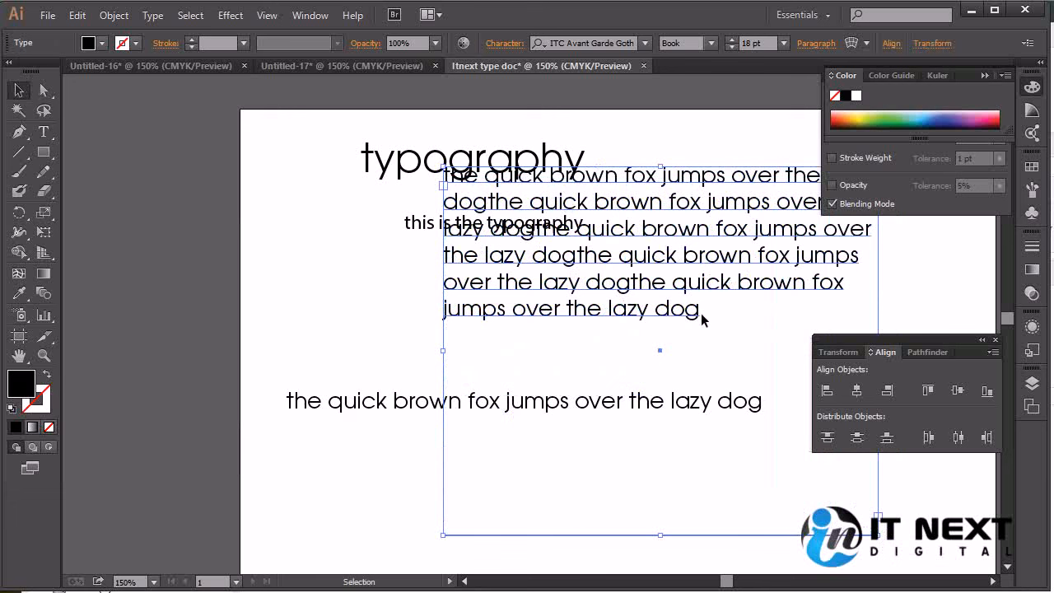
- Delete the enlarged text frame with the repeated sentences
left_click_drag(741, 236, 624, 336)
key("Delete")
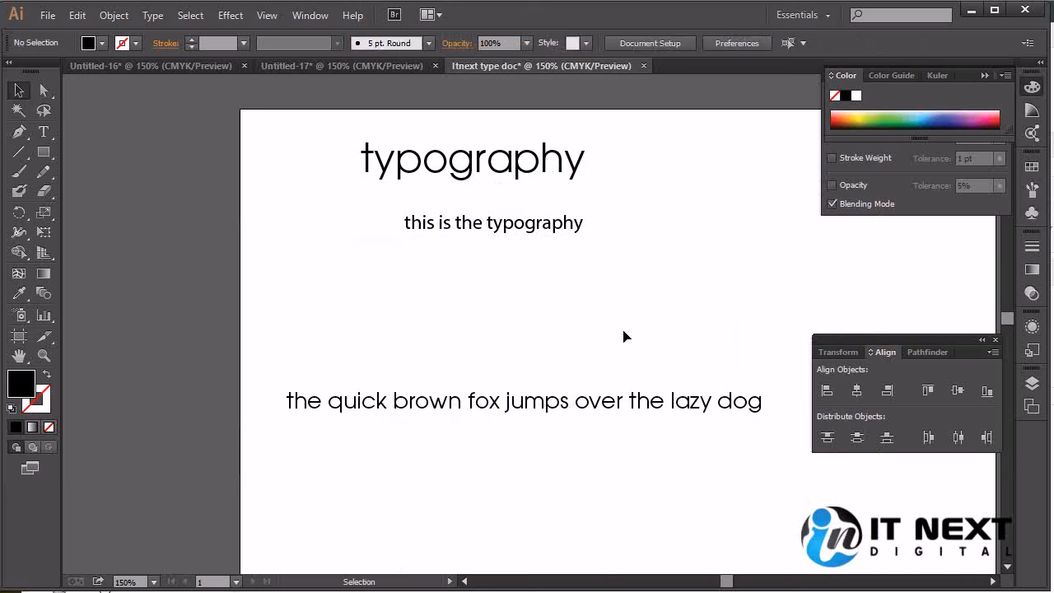
- Draw a black rectangle between "this is the typography" and the single-line sentence, and start a text object inside it
left_click(44, 152)
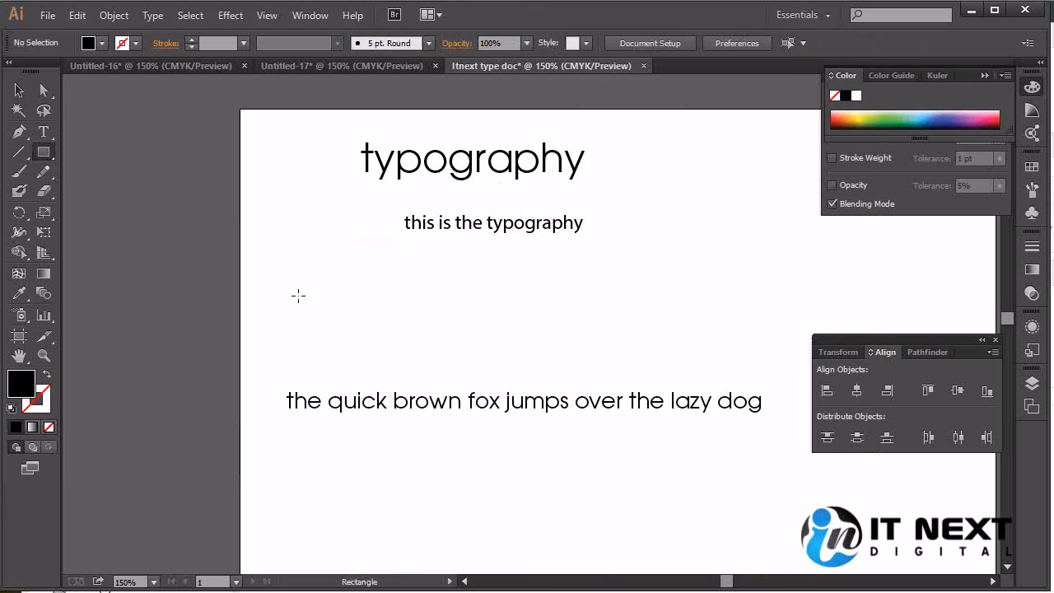
left_click_drag(306, 241, 478, 364)
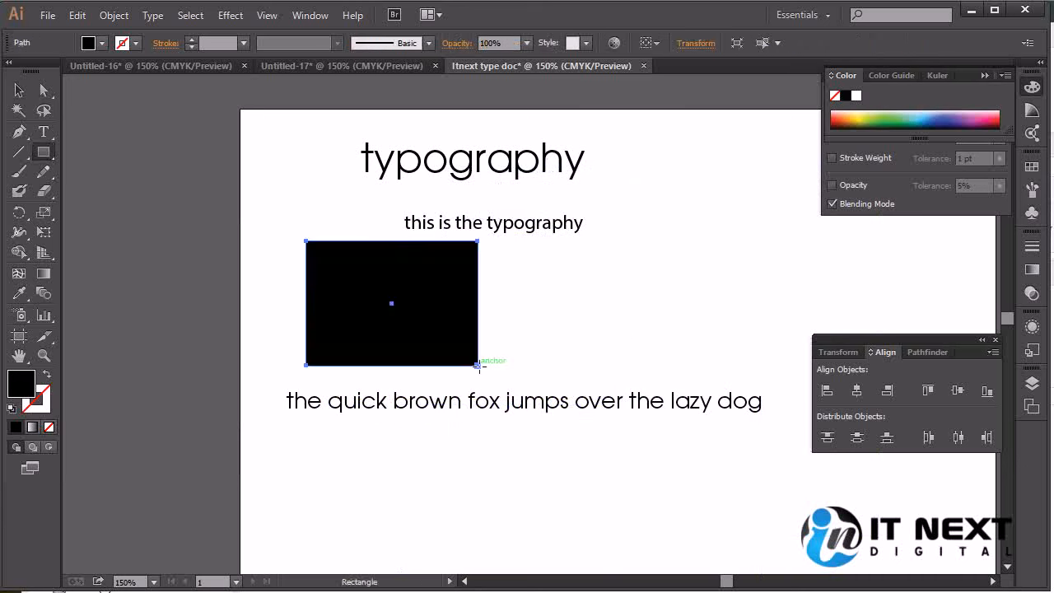
left_click(44, 132)
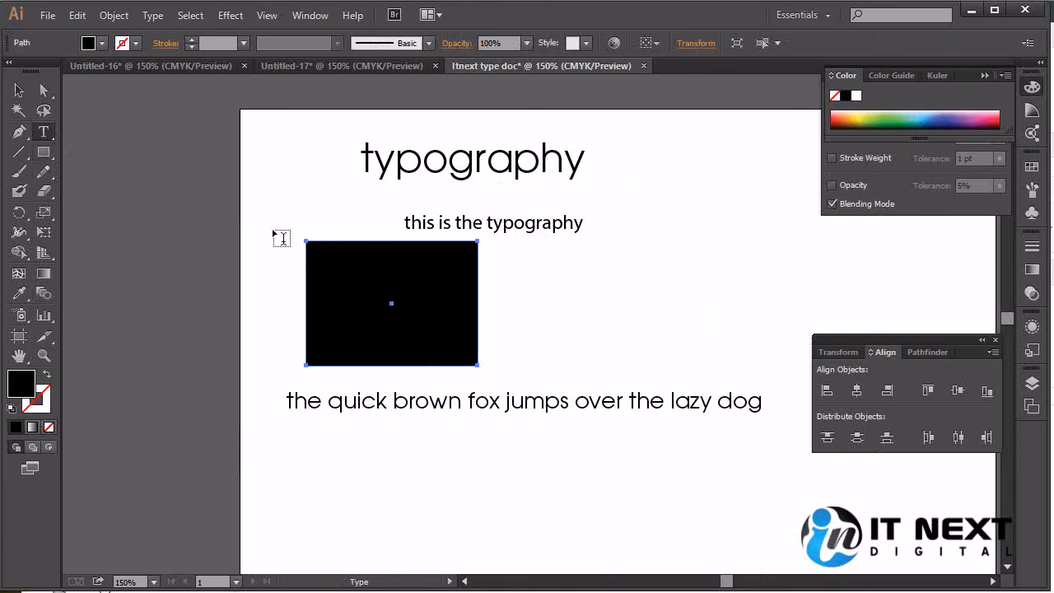
left_click(327, 265)
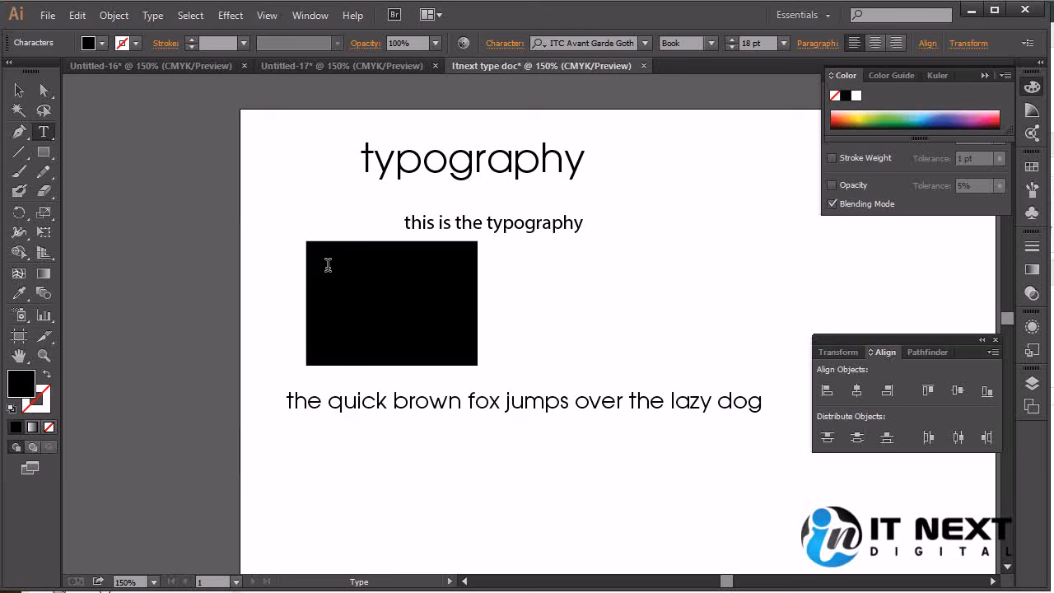
- Set the fill color of the new text to white, FFFFFF
double_click(21, 383)
left_click(314, 233)
left_click_drag(298, 211, 327, 376)
left_click_drag(352, 209, 303, 189)
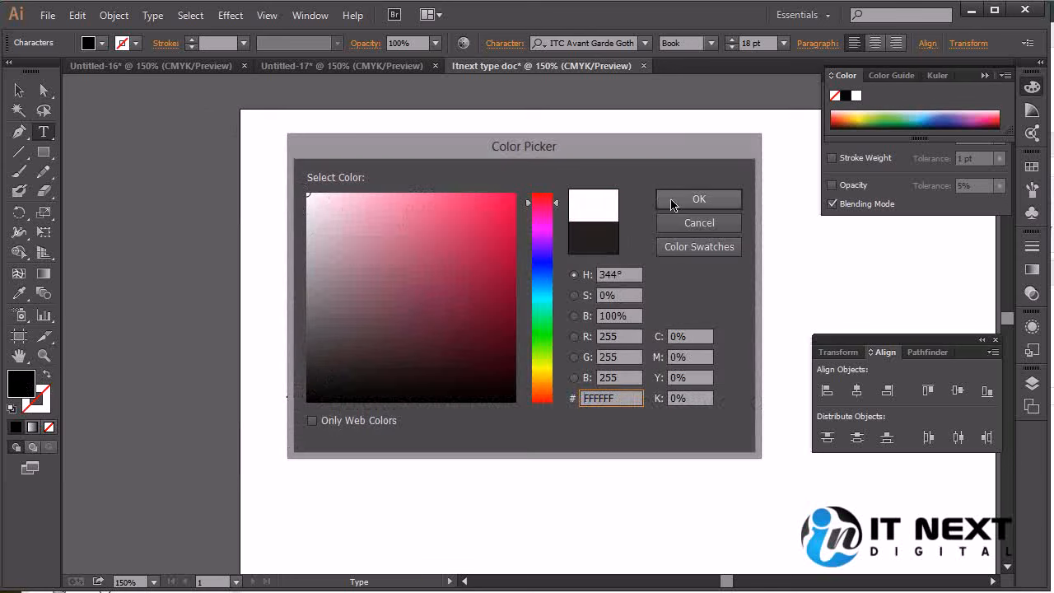
left_click(698, 199)
right_click(418, 278)
left_click(384, 274)
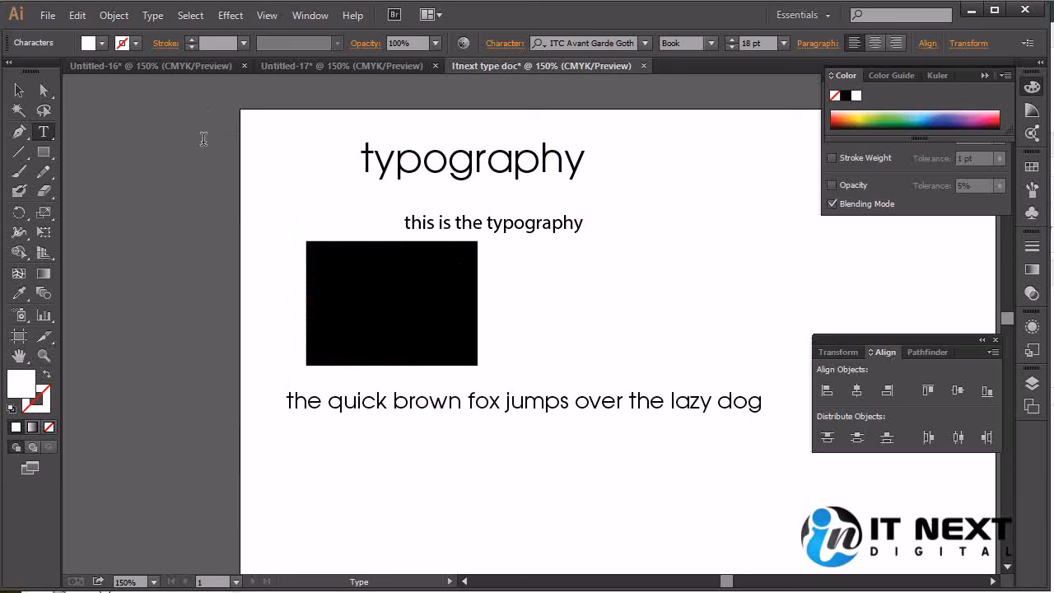
- Paste the copied sentence as white text over the black rectangle, and delete that text object
left_click(77, 15)
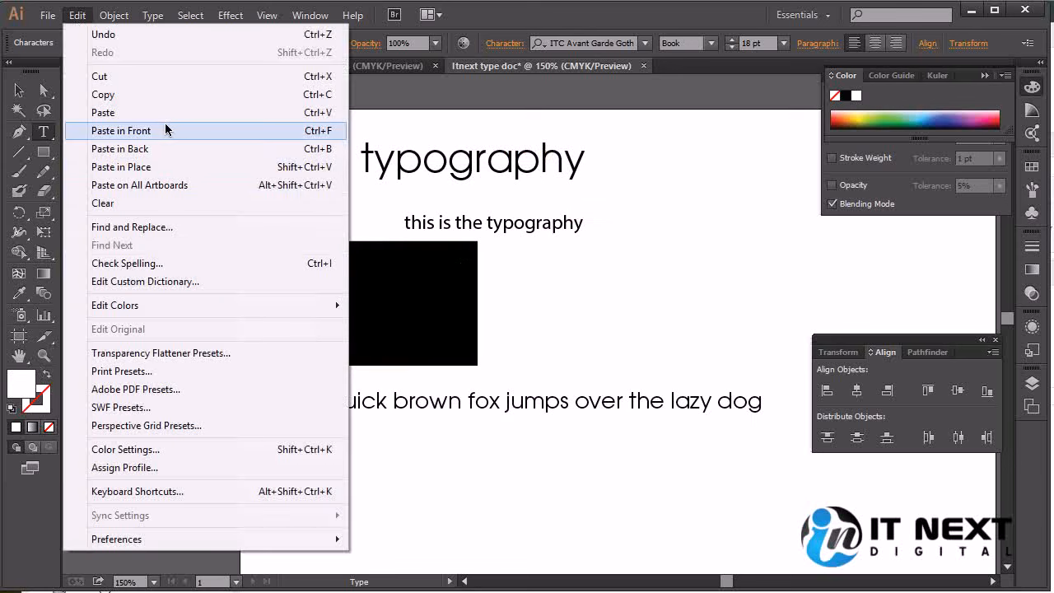
left_click(162, 113)
key("v")
left_click_drag(644, 263, 647, 294)
key("Delete")
- Paste the copied sentence as black point text starting inside the black rectangle with the Type tool, and delete it
left_click(392, 285)
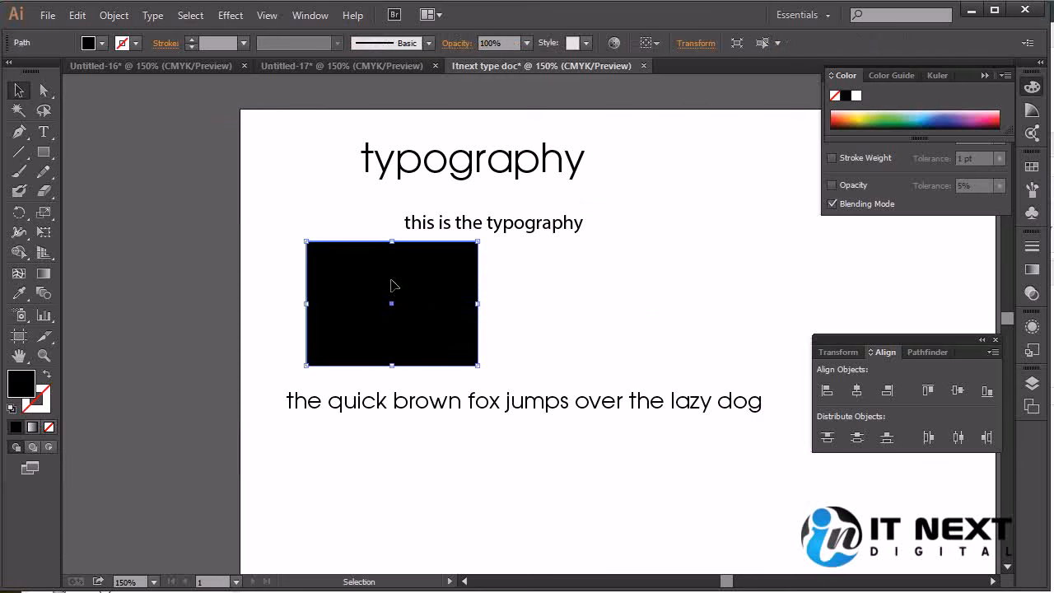
left_click(44, 132)
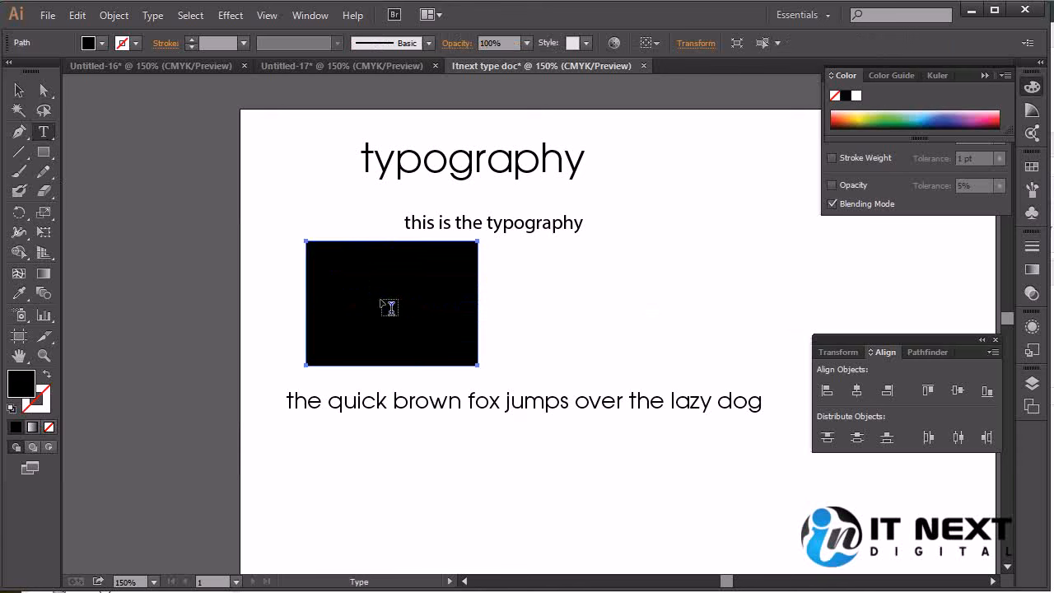
left_click(325, 267)
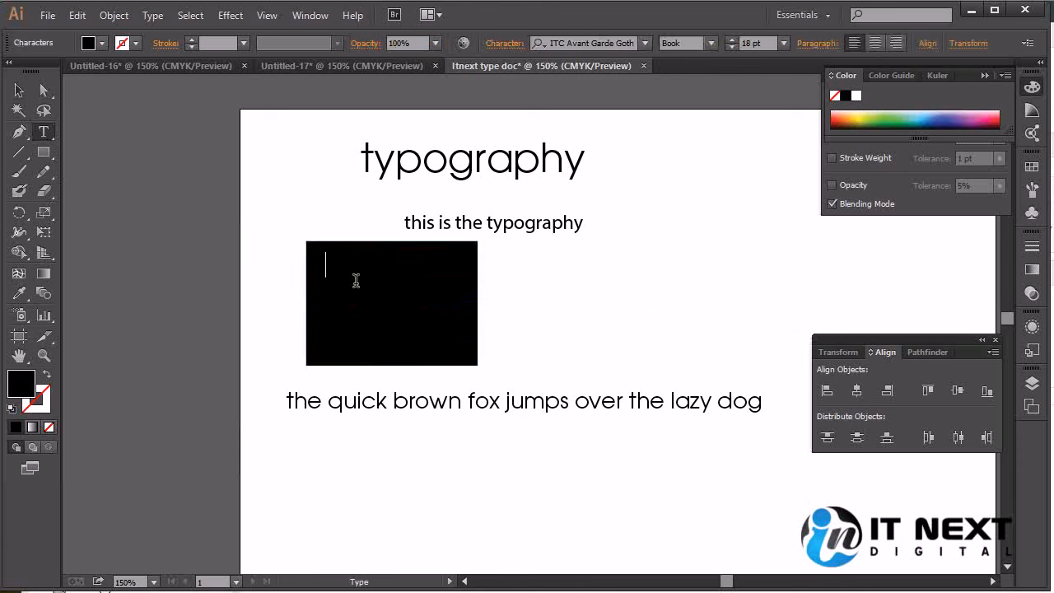
key("ctrl")
key("ctrl+v")
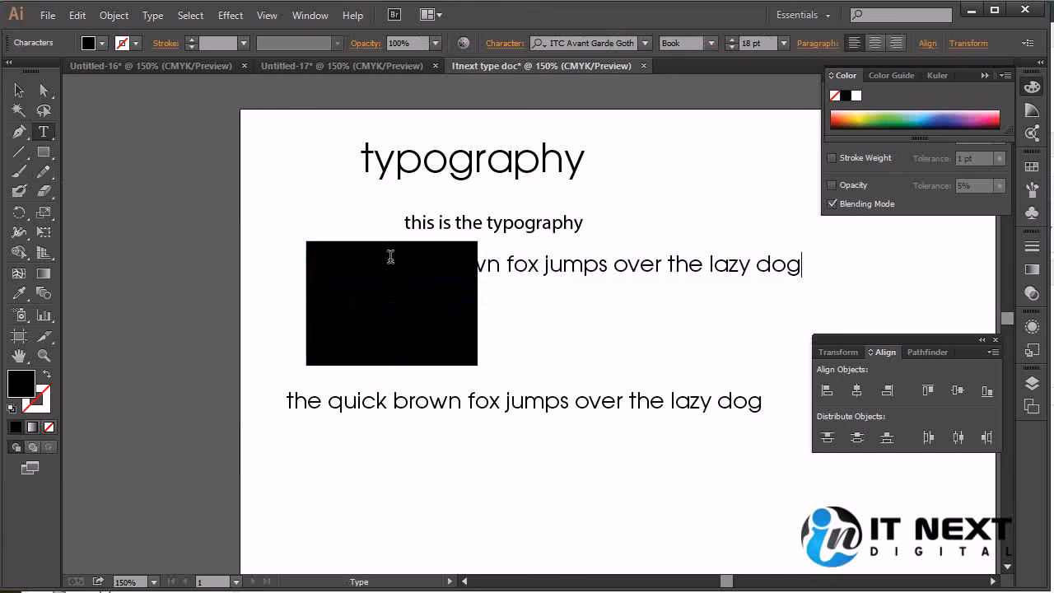
left_click(19, 90)
key("Delete")
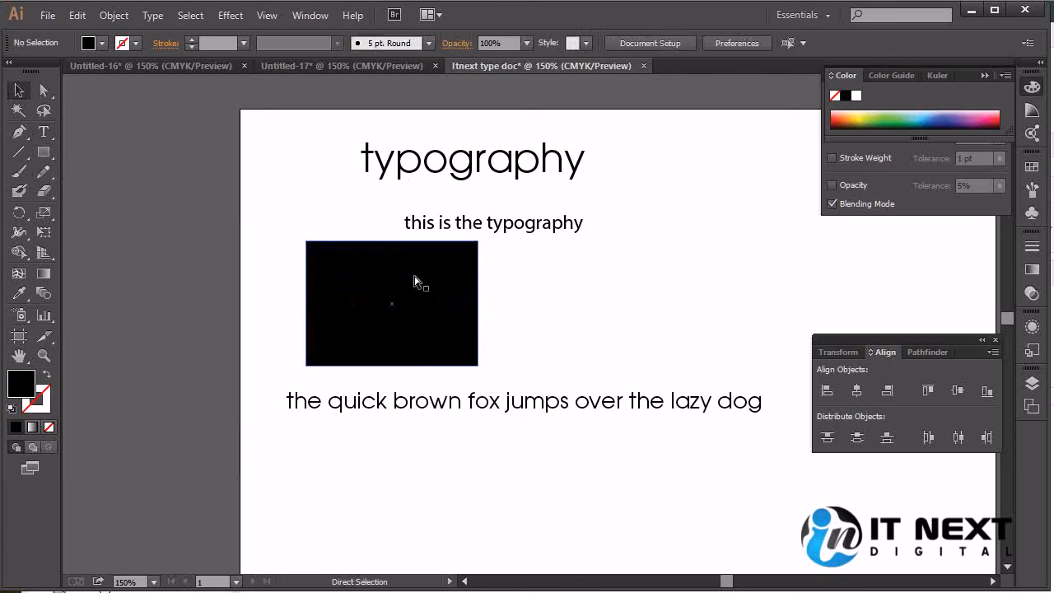
- Convert the black rectangle to an area text frame with the Area Type tool and fill it with "the quick brown fox jumps over the lazy dog"
left_click(412, 280)
left_click(43, 134)
left_click(44, 136)
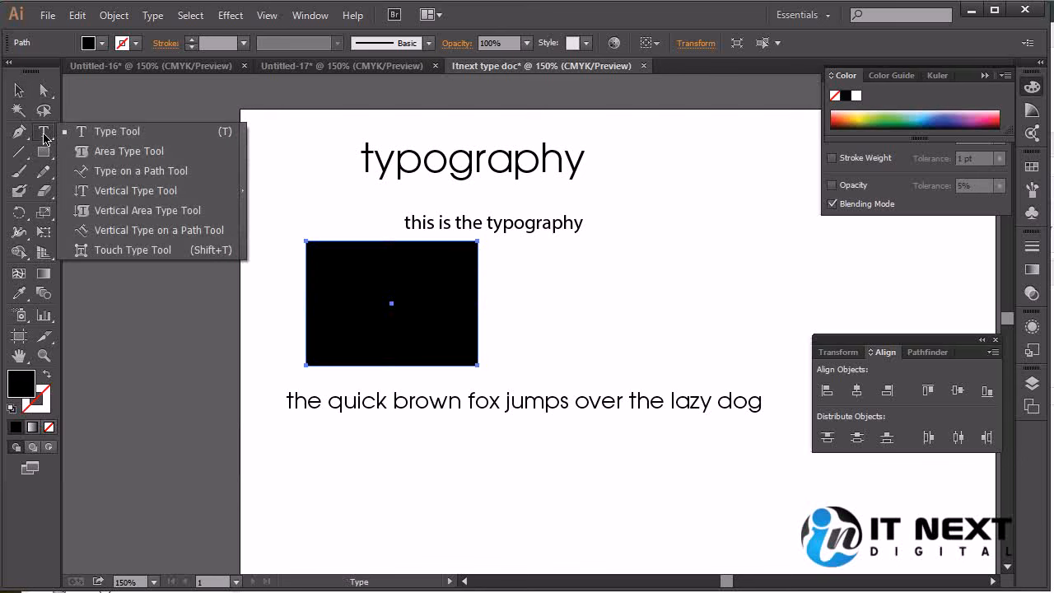
left_click(192, 154)
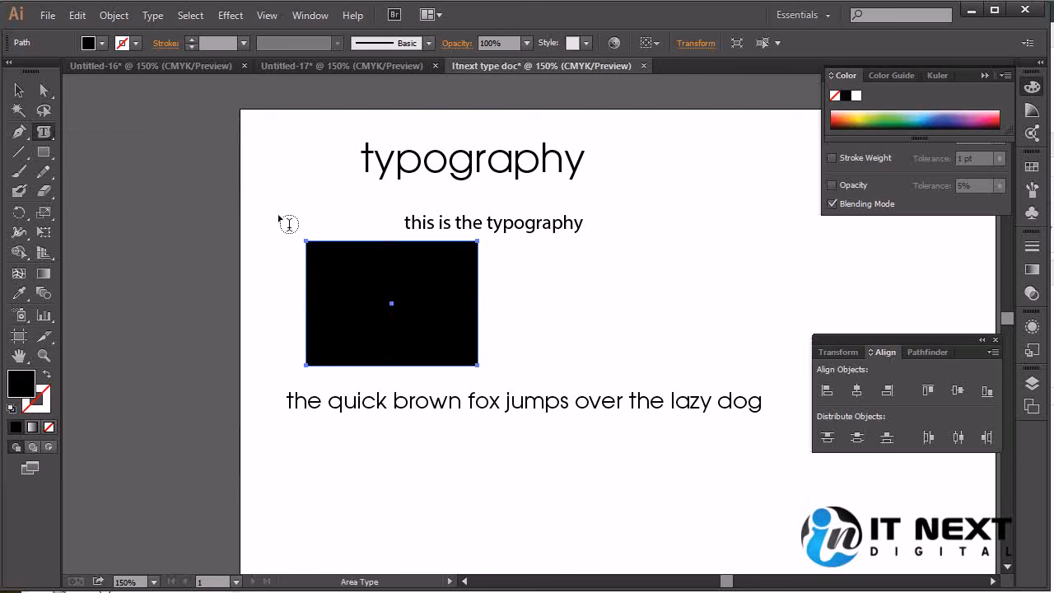
left_click(338, 285)
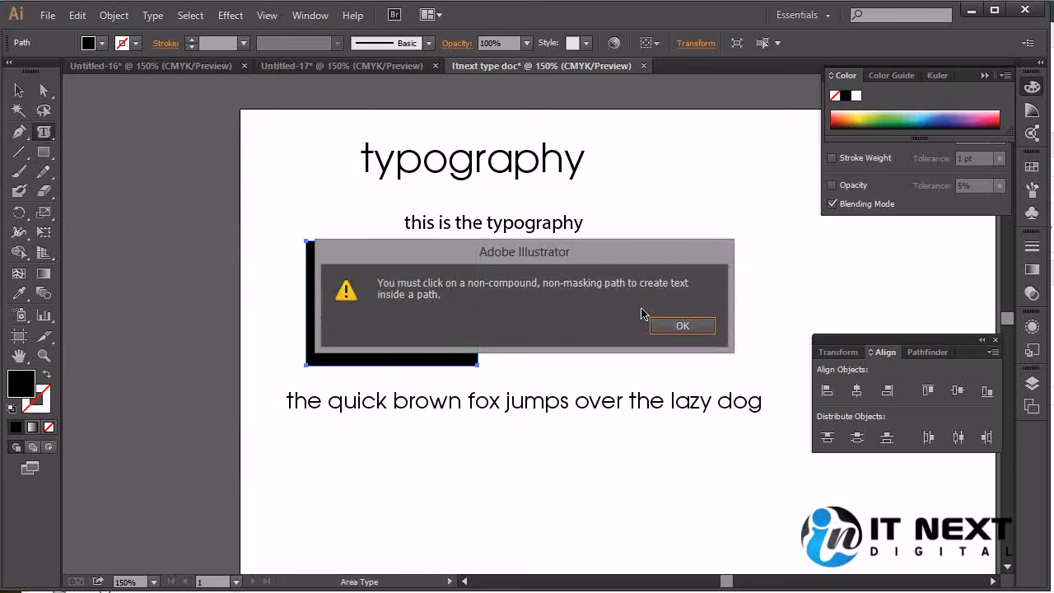
left_click(685, 327)
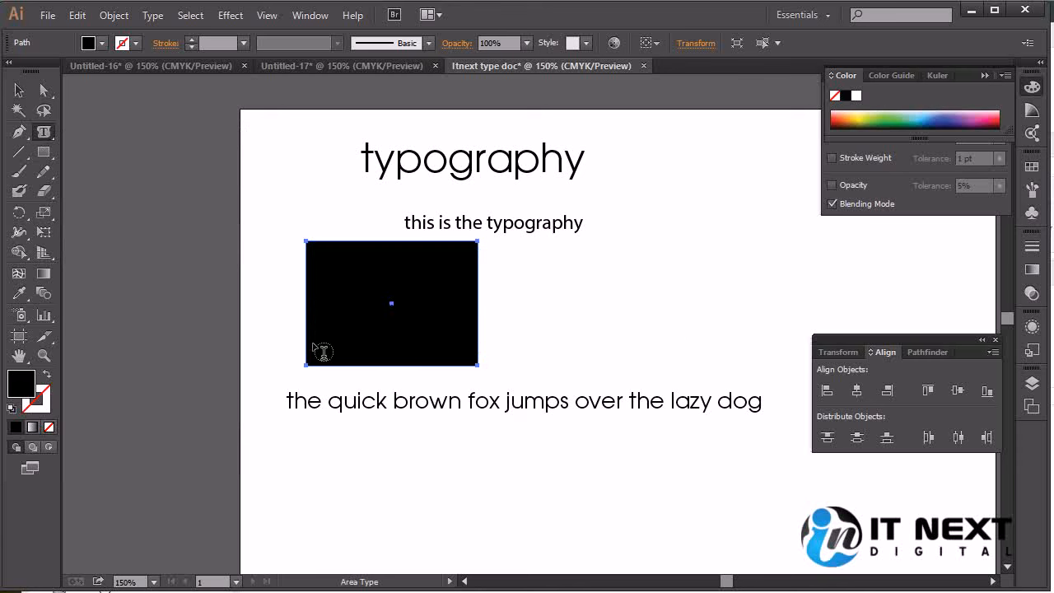
left_click(310, 244)
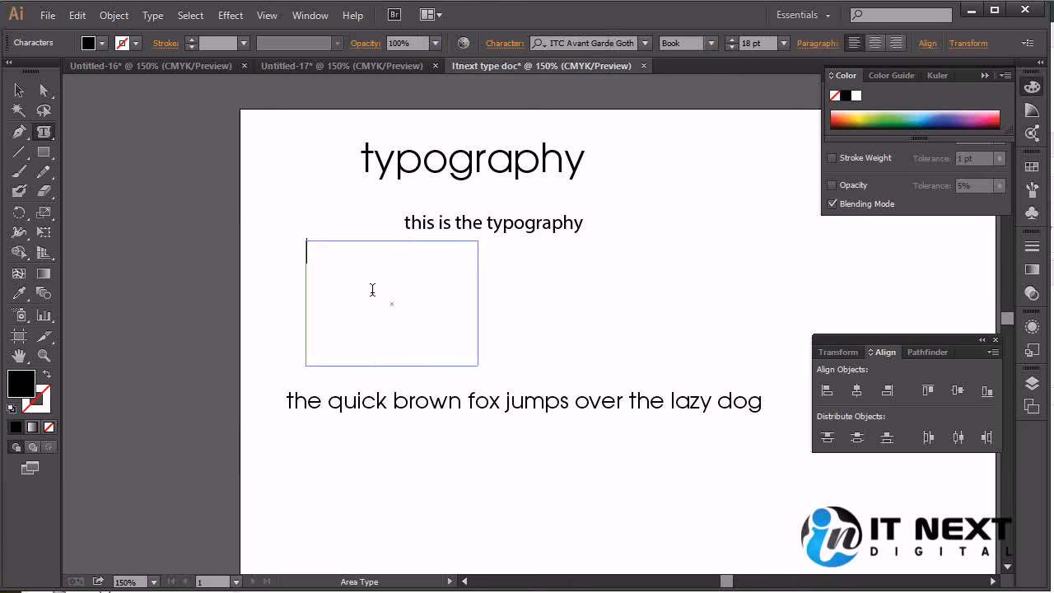
type("the quick brown fox jumps over the lazy dog")
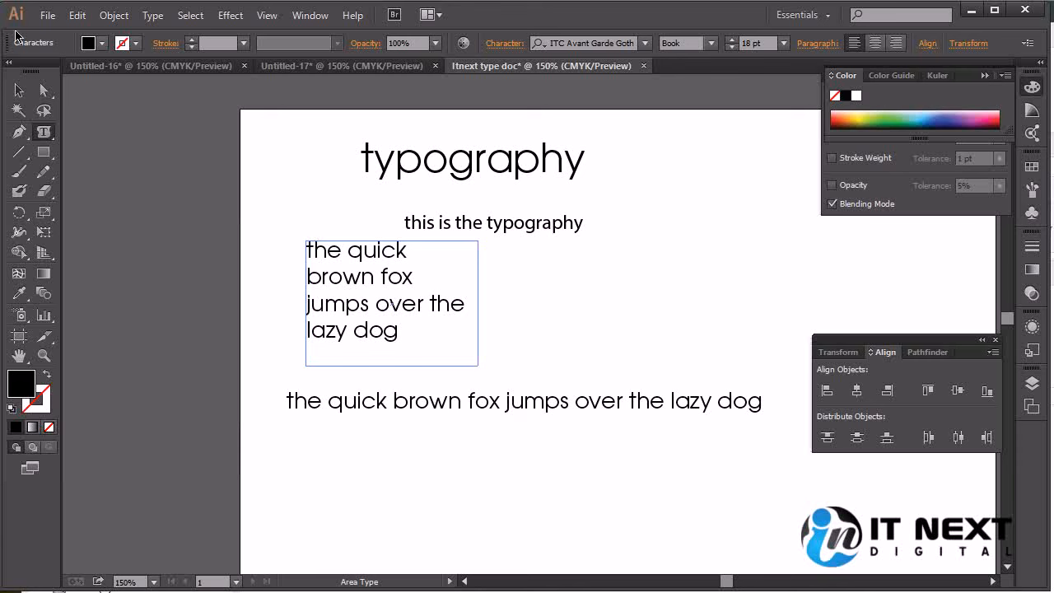
- Delete the area text frame that replaced the black rectangle
left_click(18, 91)
left_click(401, 283)
key("Delete")
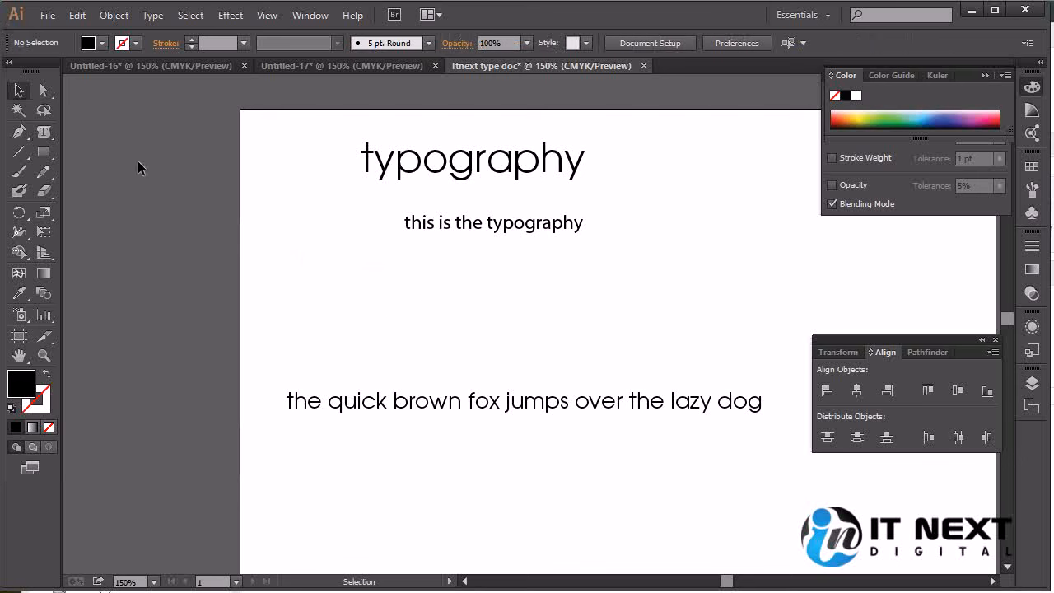
- Draw a wider black rectangle under "this is the typography", paste the sentence over it as point text, and delete that text
left_click(44, 152)
left_click_drag(327, 243, 580, 367)
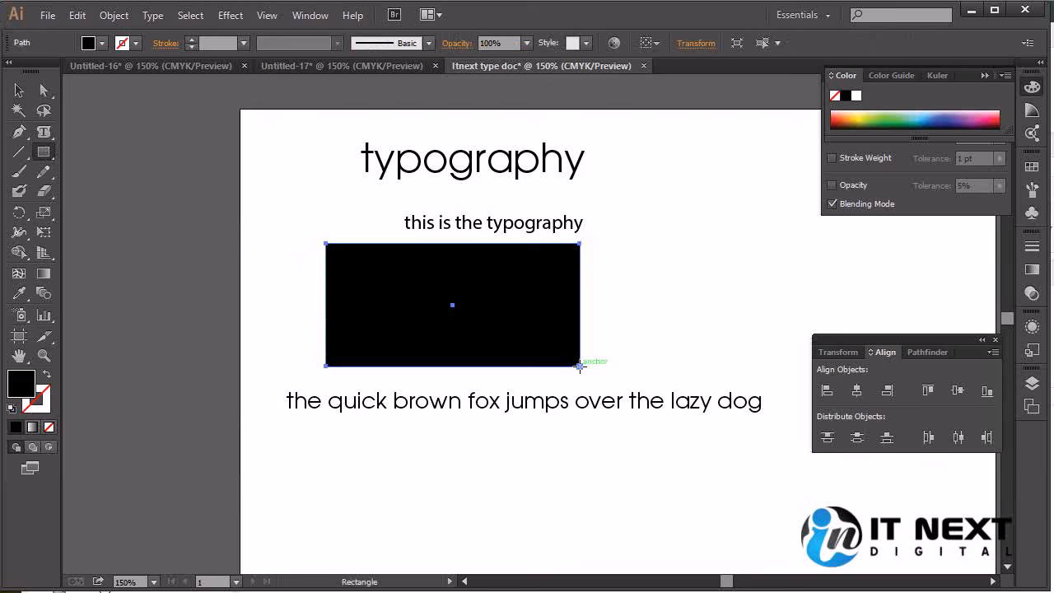
left_click_drag(53, 140, 95, 135)
left_click(369, 287)
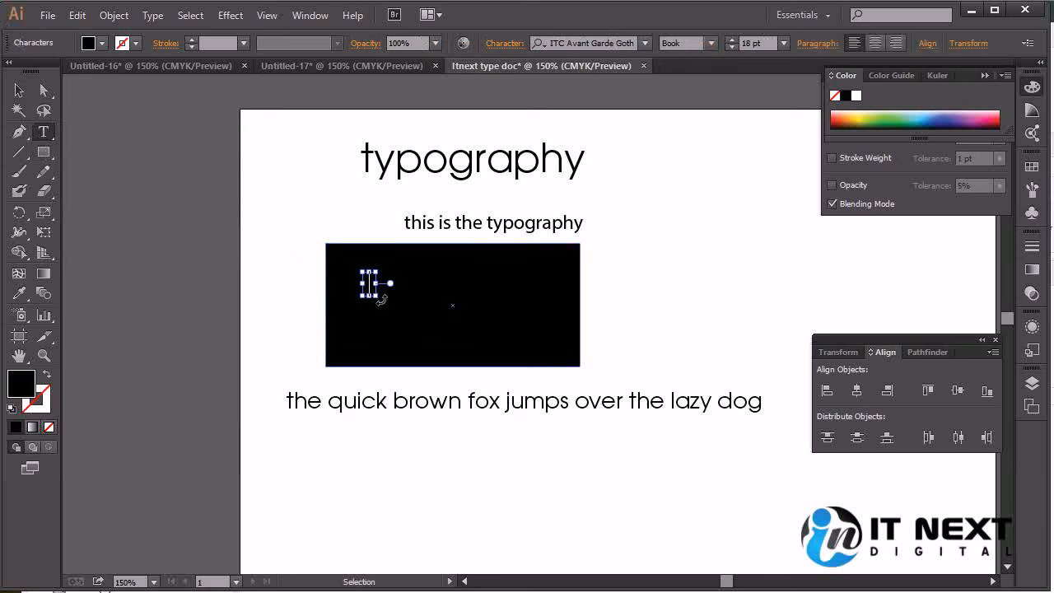
type("the quick brown fox jumps over the lazy dog")
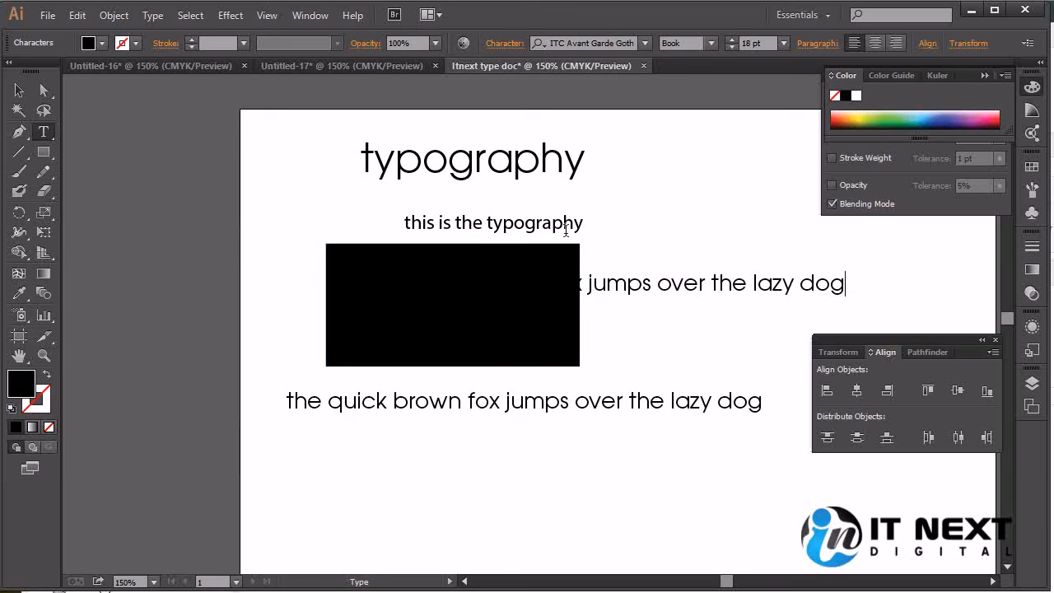
left_click(18, 90)
key("Delete")
- Use the Area Type tool on the wider rectangle's edge and insert "the quick brown fox jumps over the lazy dog" inside it
left_click_drag(44, 132, 80, 134)
left_click(181, 153)
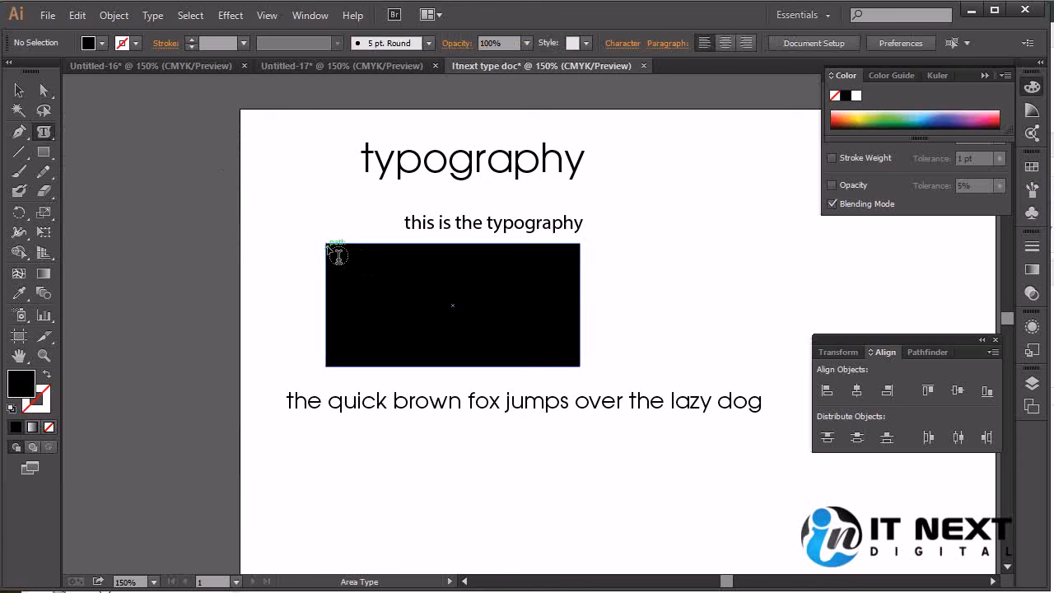
left_click(328, 246)
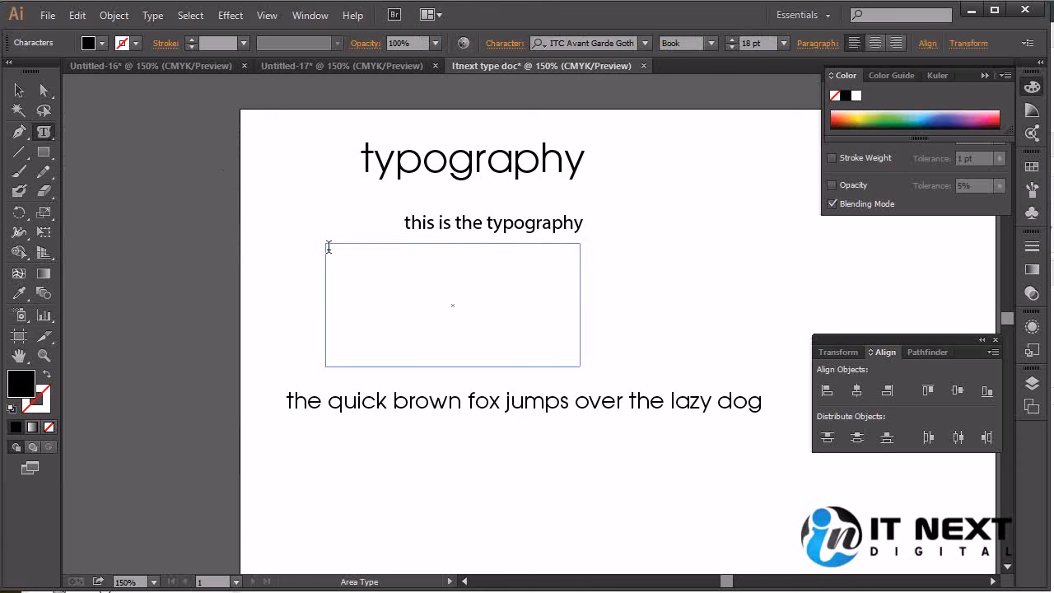
type("the quick brown fox jumps over the lazy dog")
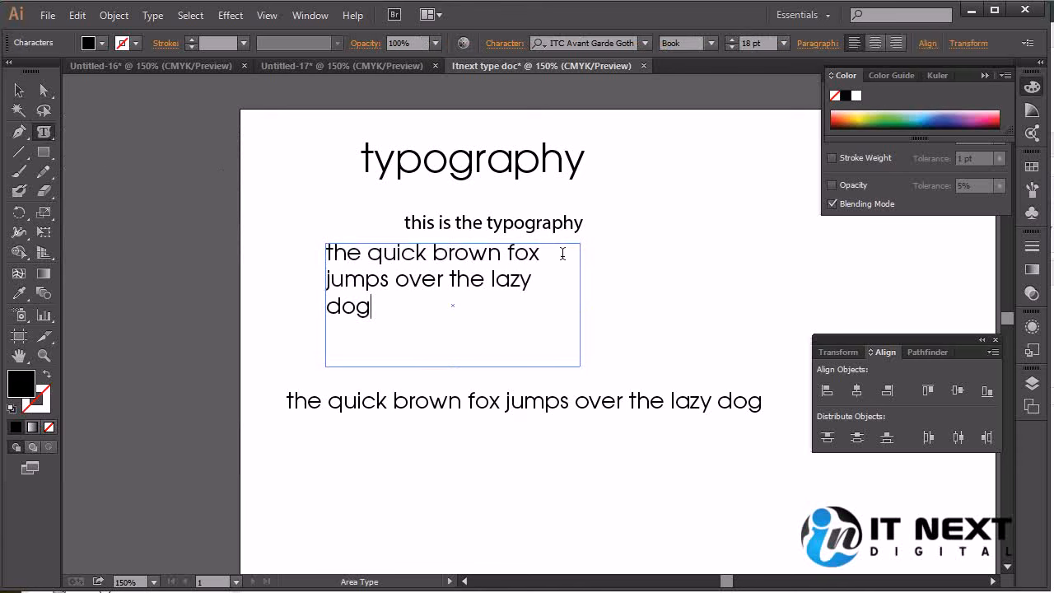
- Undo the sentence inserted in the rectangular frame and delete the empty frame
left_click(19, 90)
key("ctrl+z")
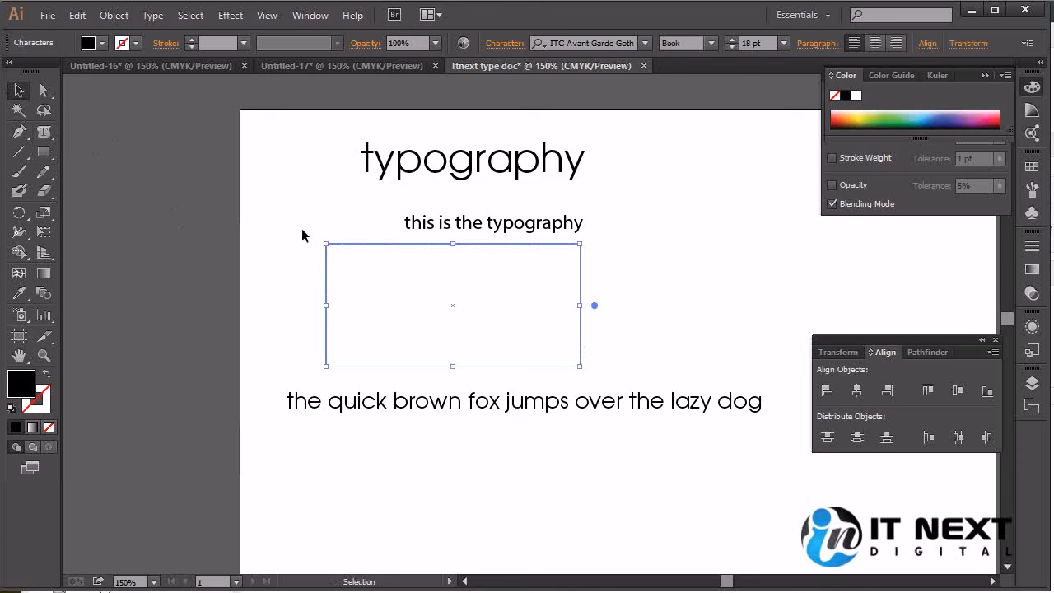
key("a")
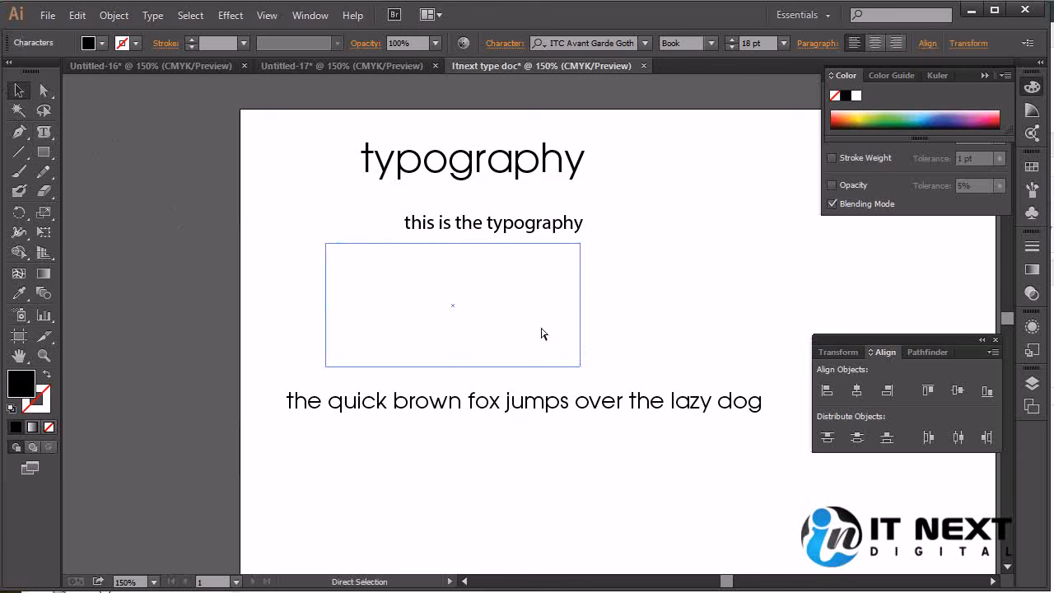
left_click(580, 365)
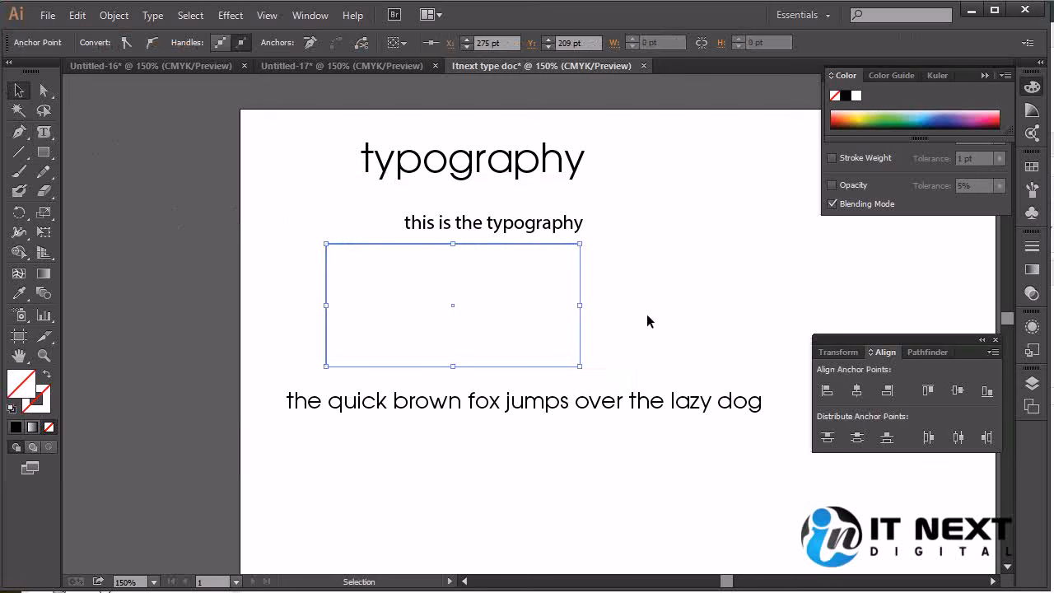
key("v")
key("a")
key("v")
key("Delete")
key("Delete")
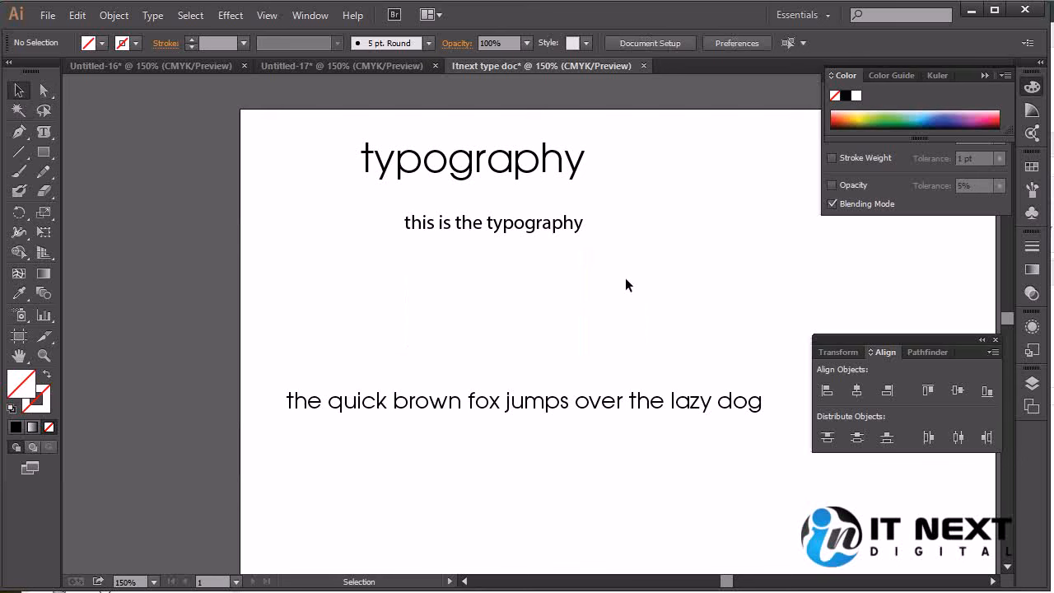
left_click_drag(625, 278, 356, 352)
key("Delete")
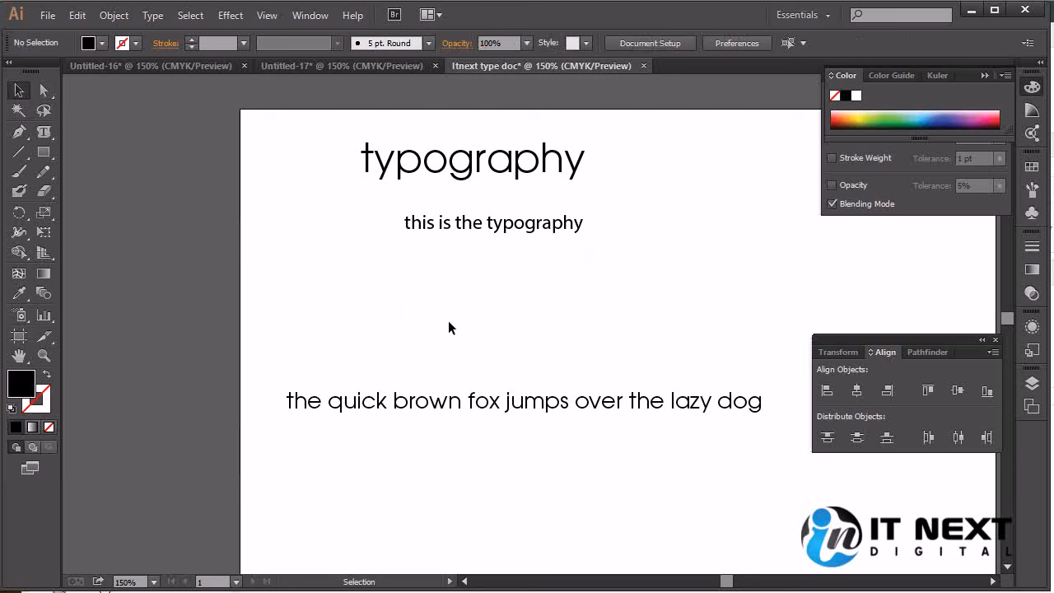
- Choose the Type on a Path tool, try a black-filled curved Pen path above the single-line sentence, and undo it
left_click(39, 134)
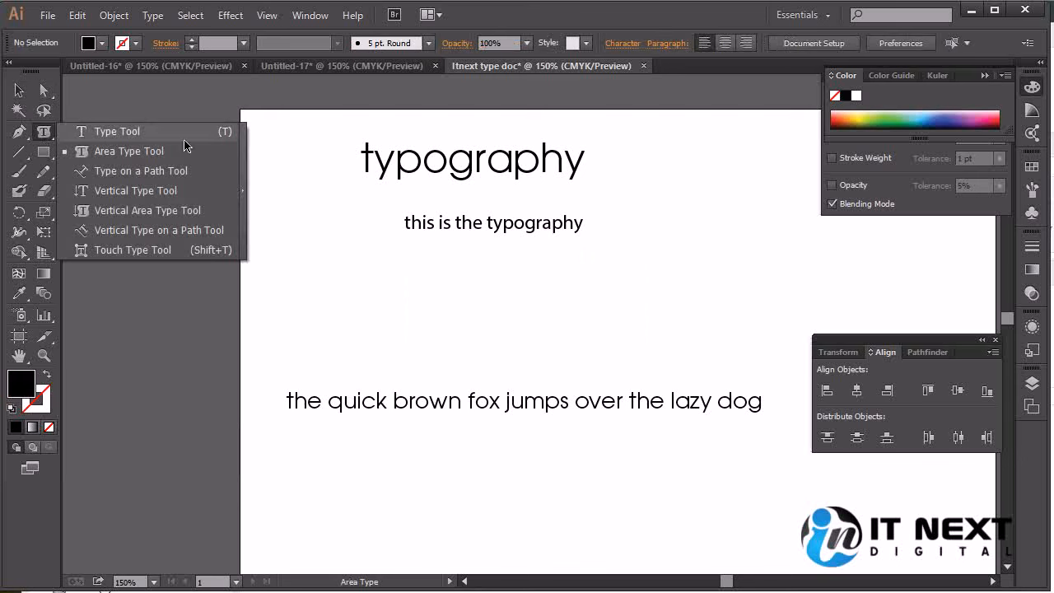
left_click(198, 171)
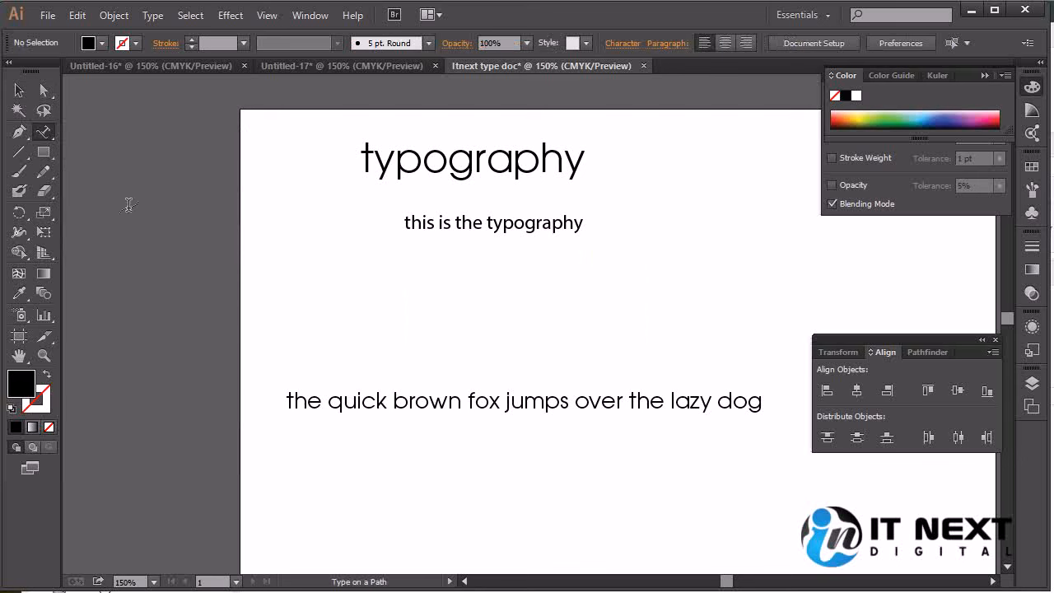
key("p")
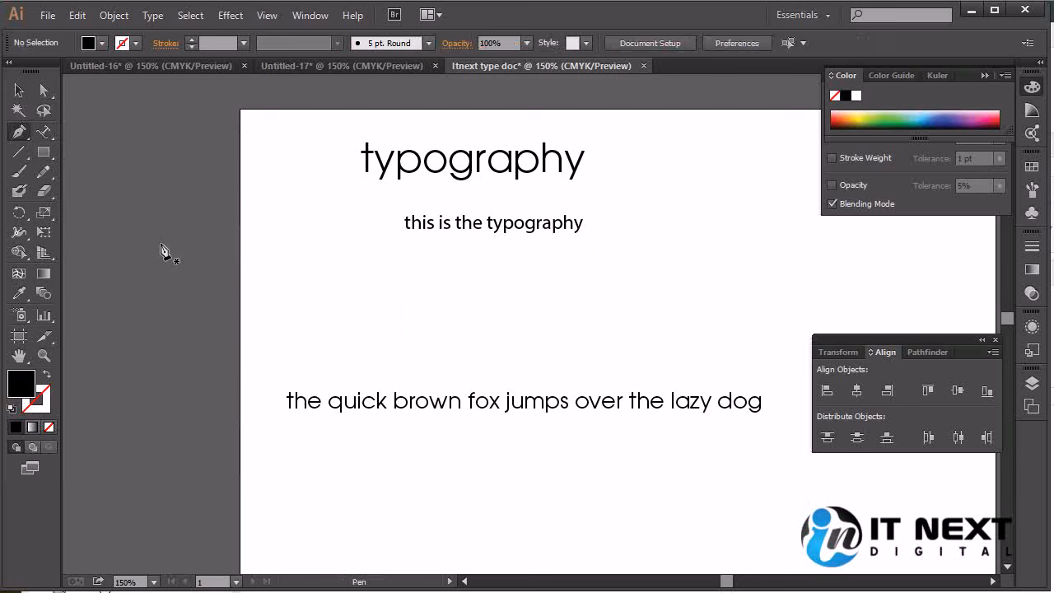
left_click(302, 343)
left_click_drag(681, 273, 859, 312)
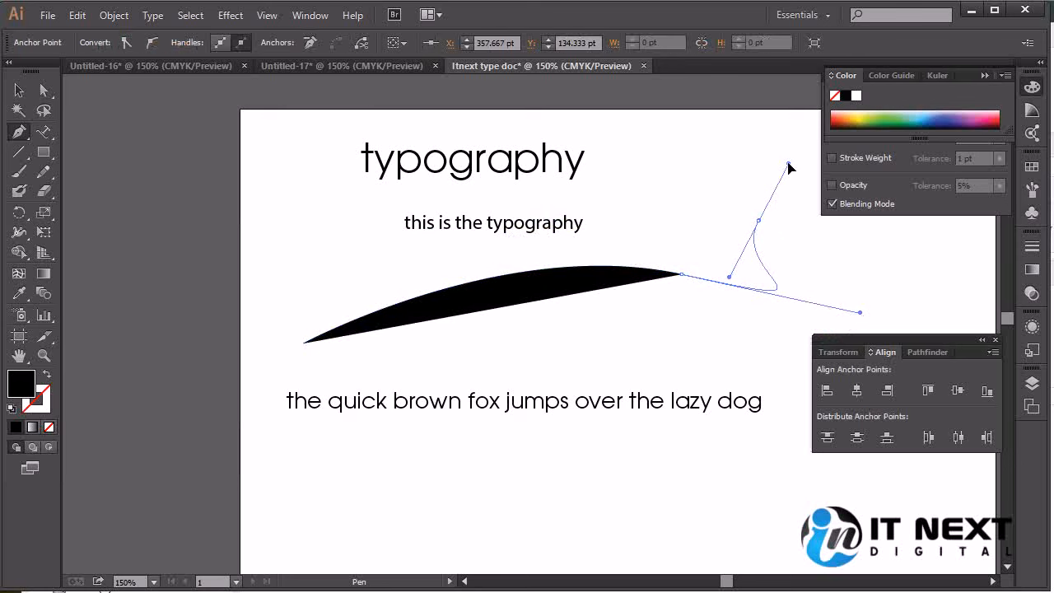
left_click_drag(878, 248, 932, 228)
key("ctrl+z")
key("ctrl+z")
key("ctrl+z")
- Try a second curved Pen path with three smooth anchor points above the single-line sentence, and undo it
left_click_drag(325, 344, 455, 316)
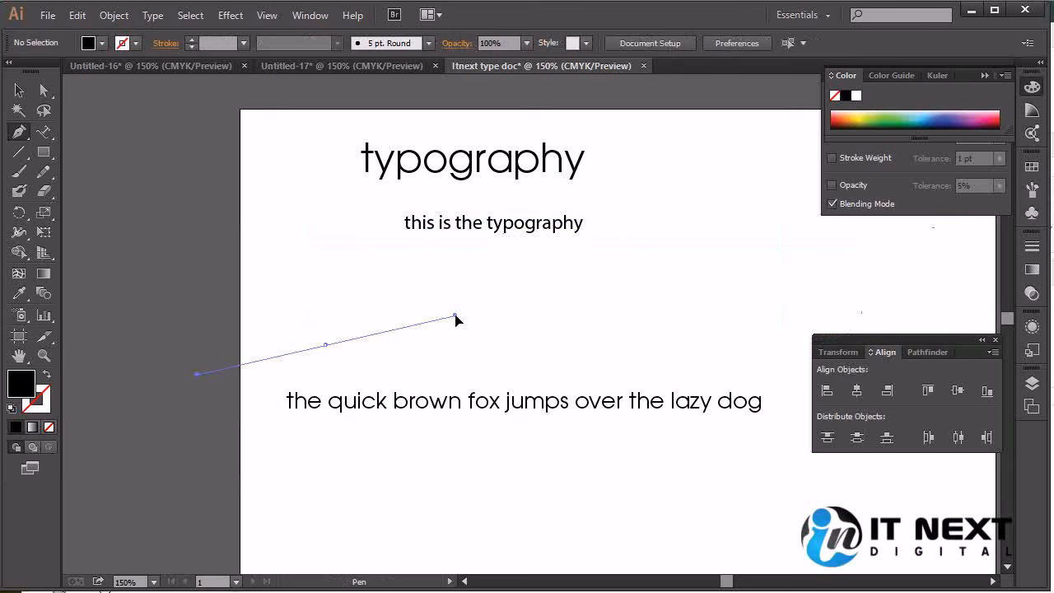
mouse_move(641, 313)
left_mouse_down()
mouse_move(731, 334)
mouse_move(738, 325)
left_mouse_up()
left_click_drag(843, 277, 877, 235)
key("ctrl+z")
key("ctrl+z")
key("ctrl+z")
- Draw an S-shaped open path with the Pen tool between the two lower text lines, remove its fill, and deselect it
left_click_drag(332, 369, 380, 328)
left_click_drag(529, 316, 609, 332)
left_click_drag(703, 272, 724, 237)
left_click(49, 426)
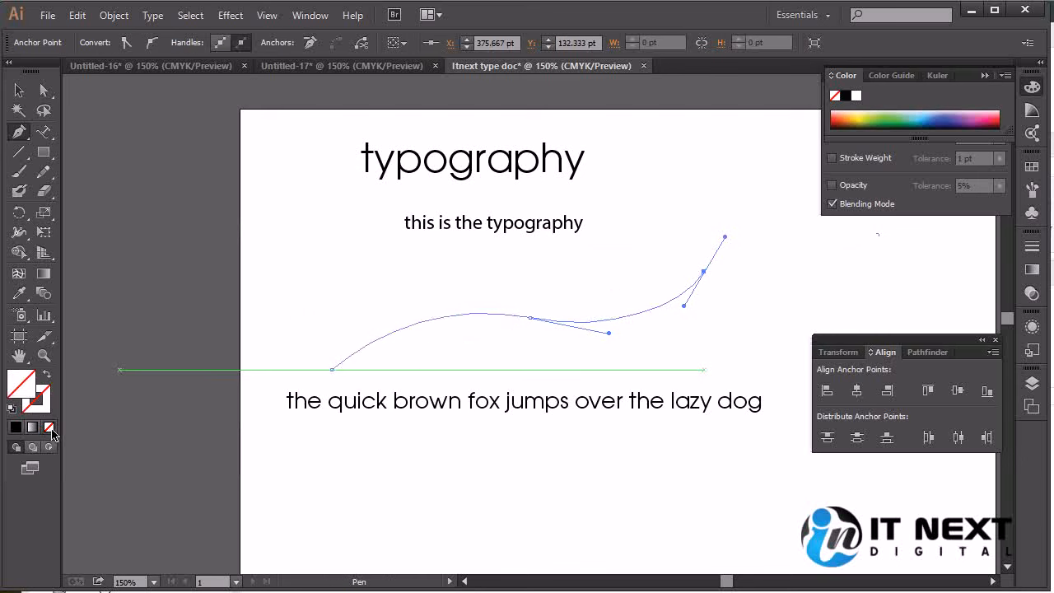
key("v")
left_click(256, 158)
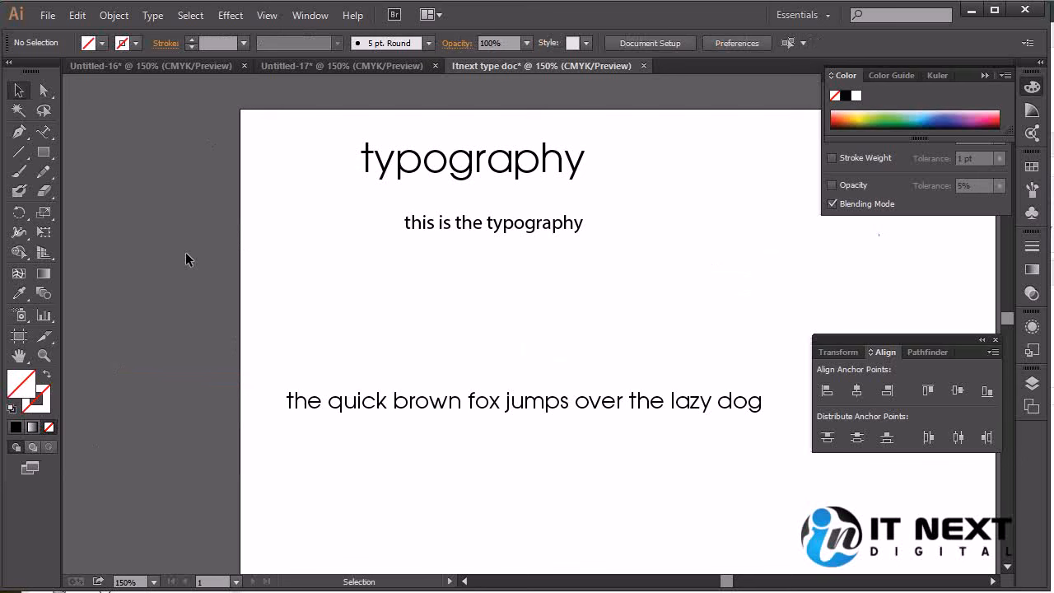
- Examine the unfilled, unstroked curve in Outline view and return to Preview
key("ctrl+y")
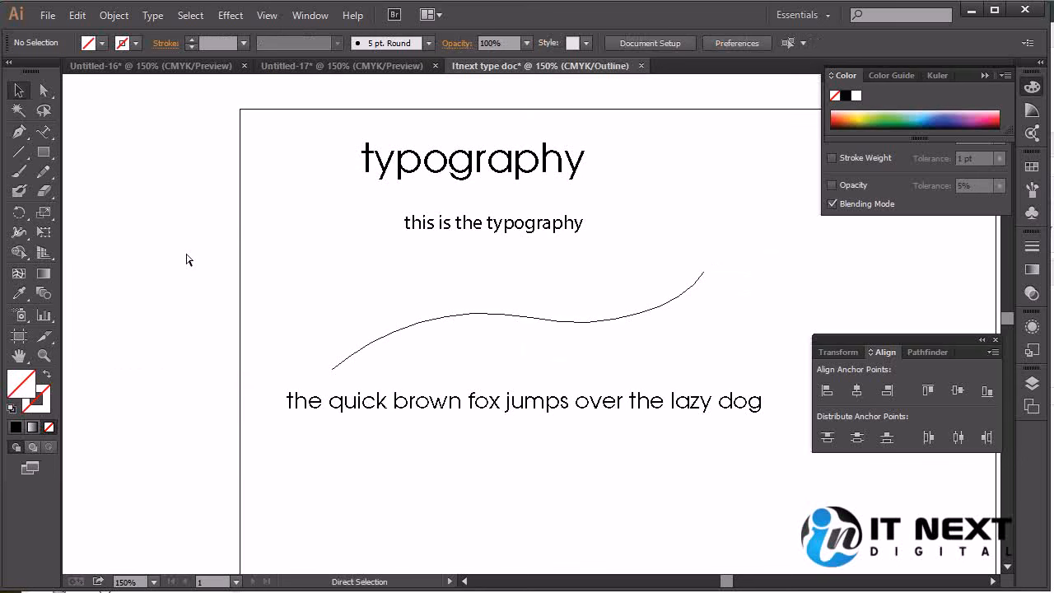
left_click_drag(640, 275, 454, 285)
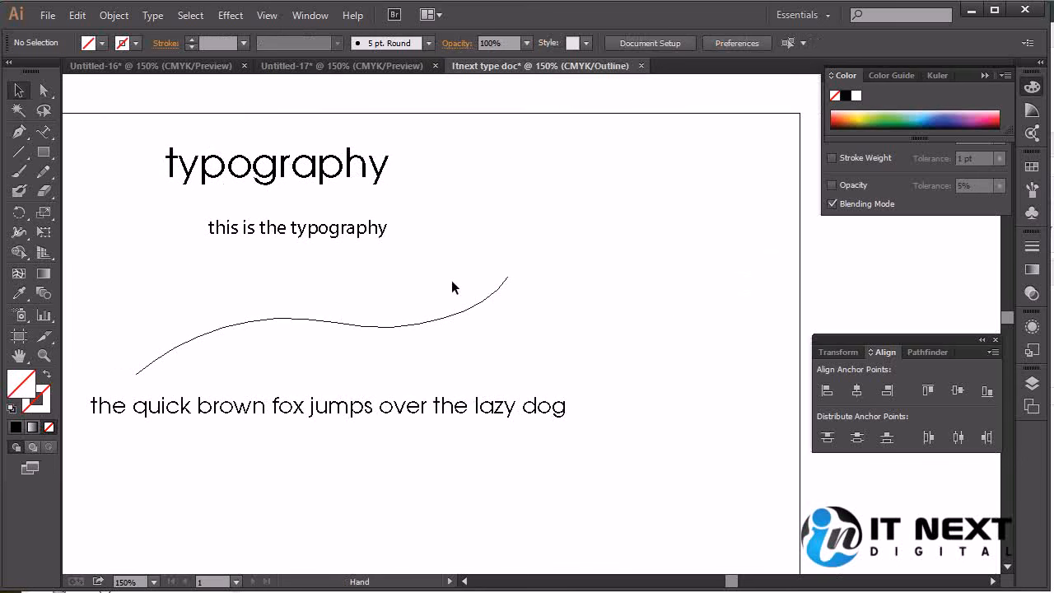
left_click_drag(351, 276, 513, 289)
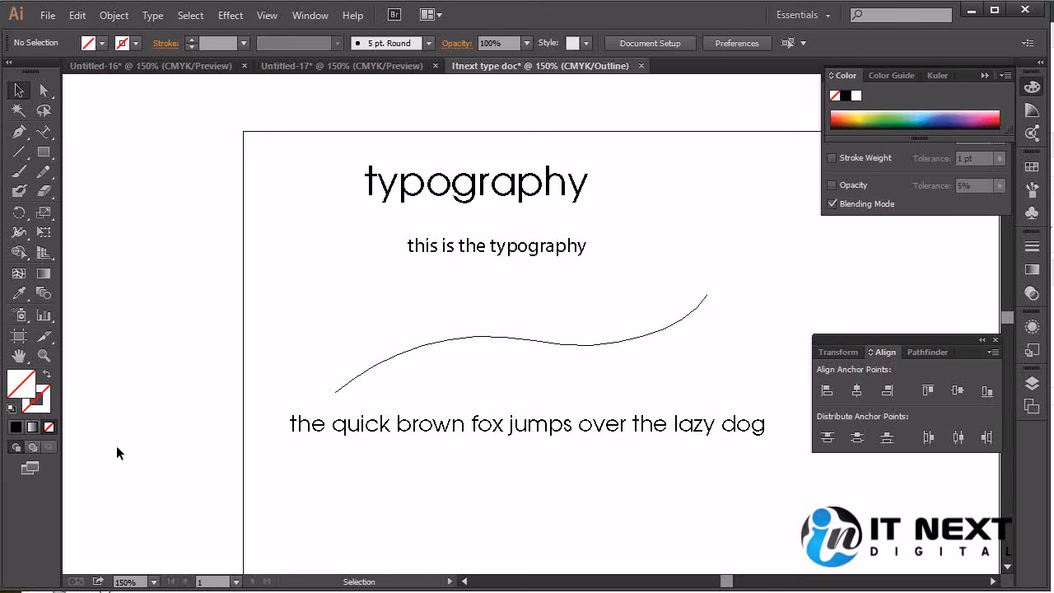
key("ctrl+y")
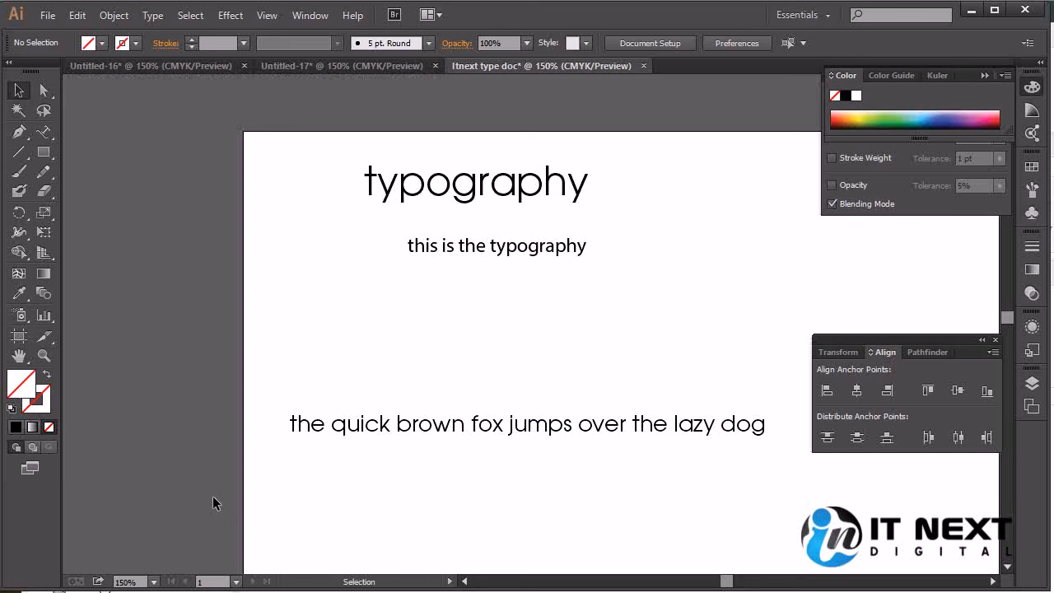
- Place the text "the quick brown fox jumps over the lazy dog" along the S-shaped curve with the Type on a Path tool
left_click(481, 337)
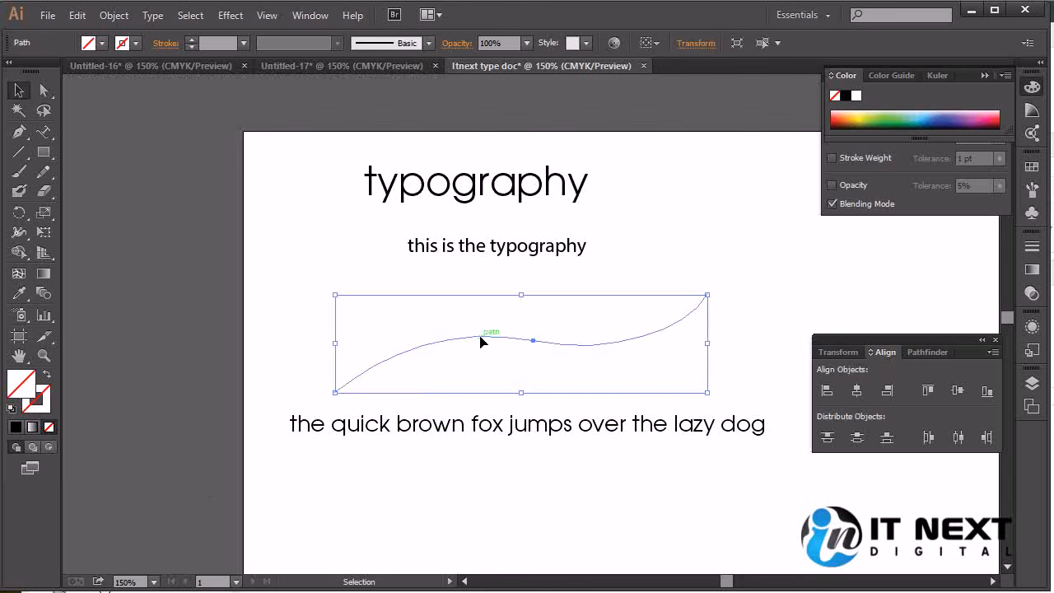
left_click(45, 135)
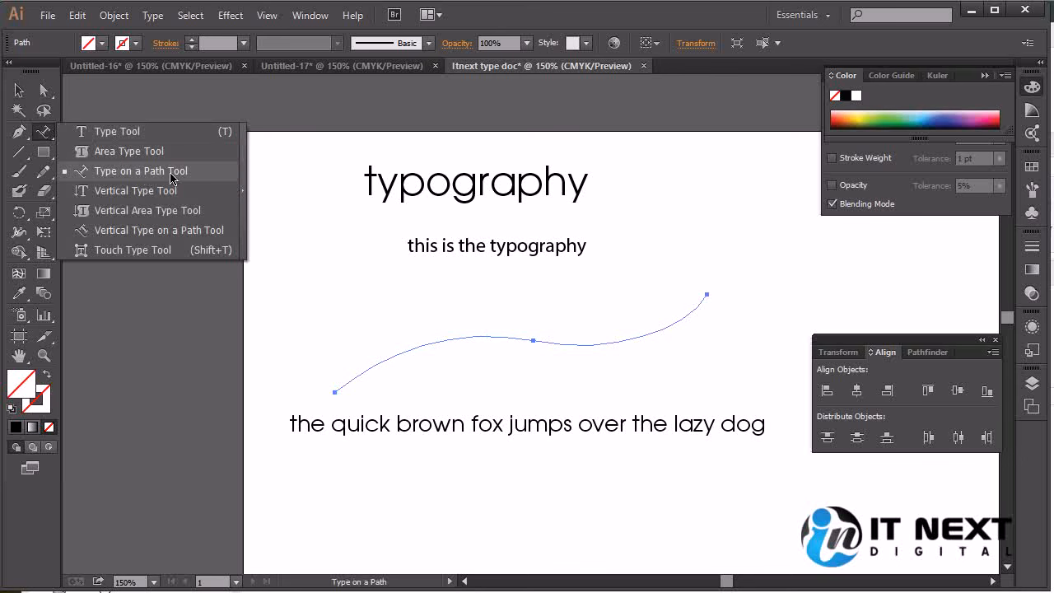
left_click(129, 170)
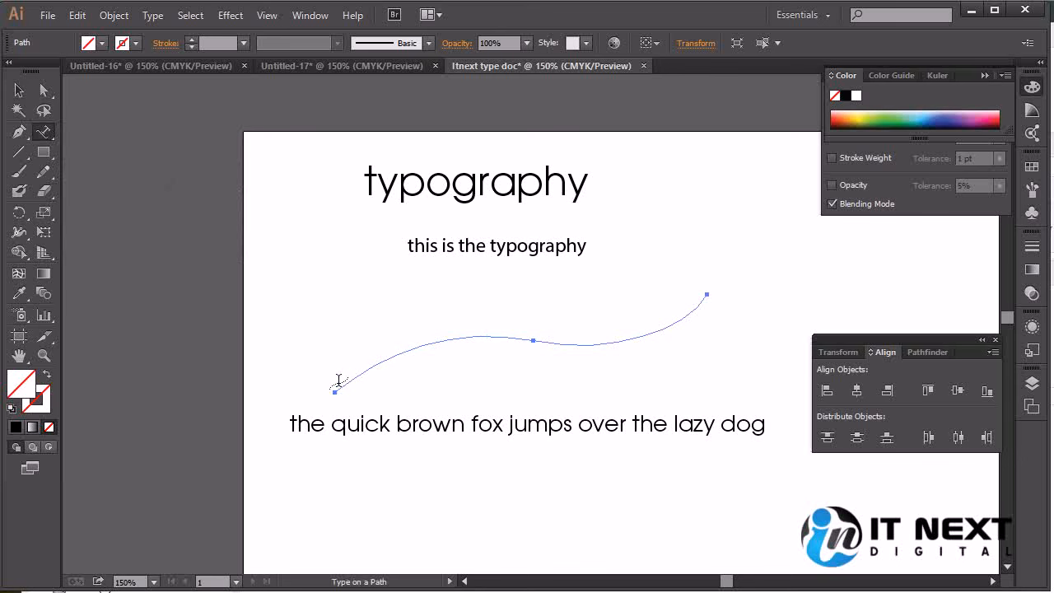
left_click(340, 384)
type("the quick brown fox jumps over the lazy dog")
key("Escape")
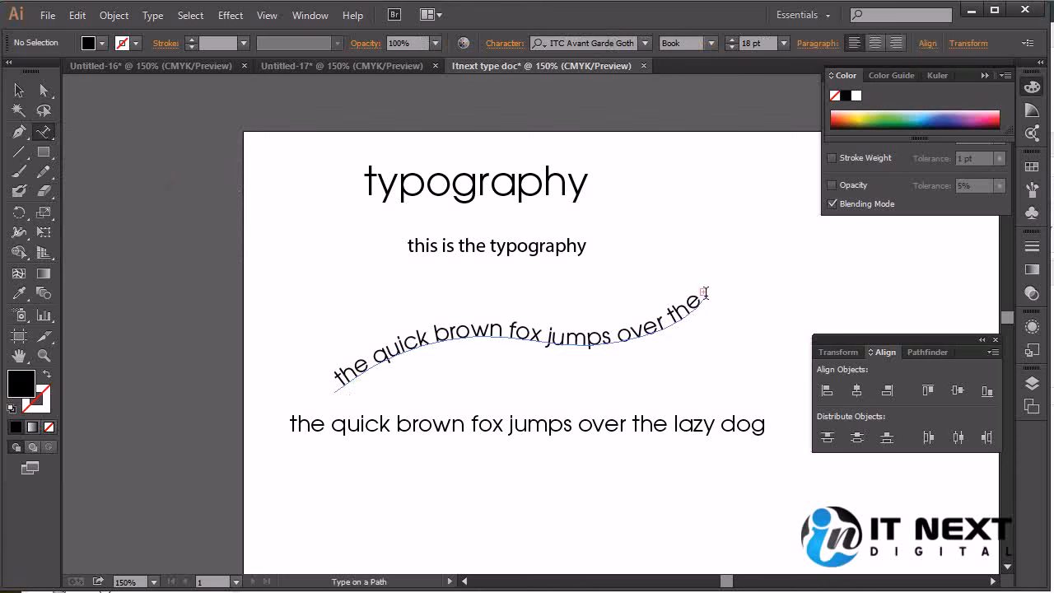
- Reduce all of the text on the curved path to 14 pt so the whole sentence fits
left_click(666, 316)
key("ctrl+a")
key("ctrl+shift+comma")
key("ctrl+shift+comma")
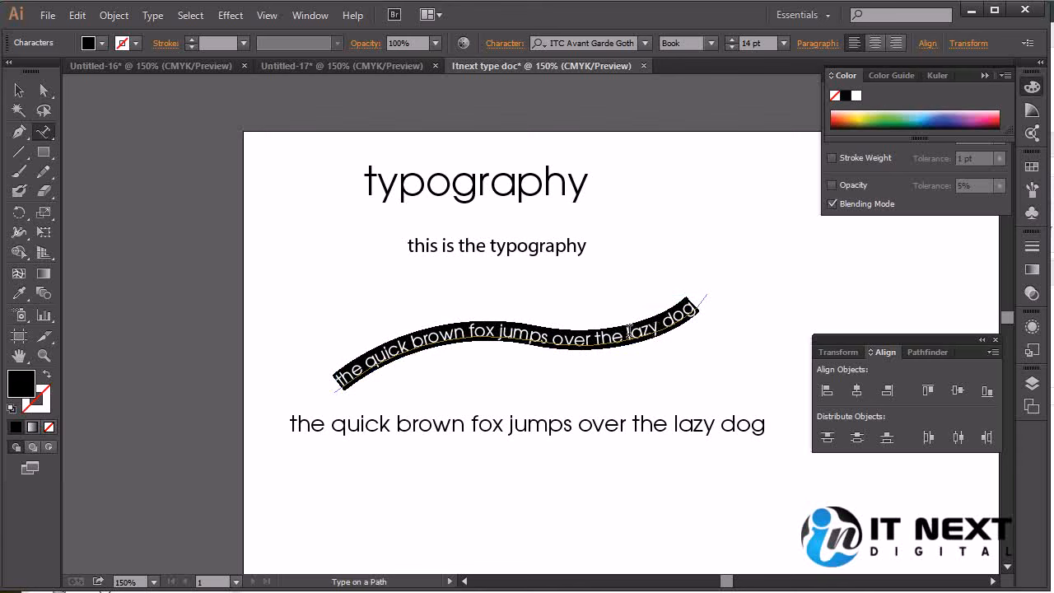
key("Escape")
- Paste the fox sentence as vertical type with the Vertical Type tool and move it close to the artboard's left edge
left_click(43, 132)
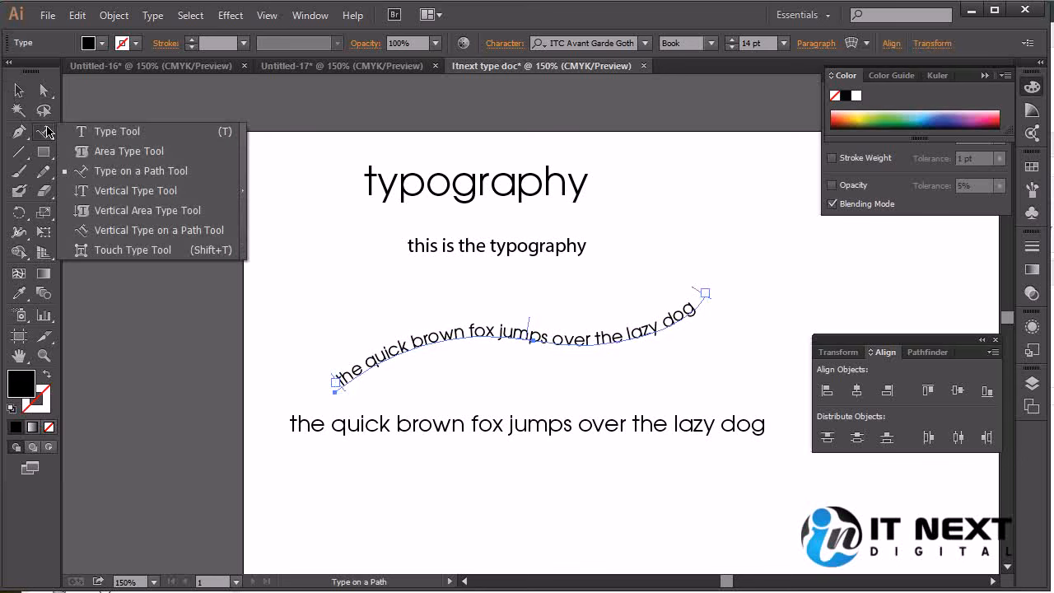
left_click(191, 191)
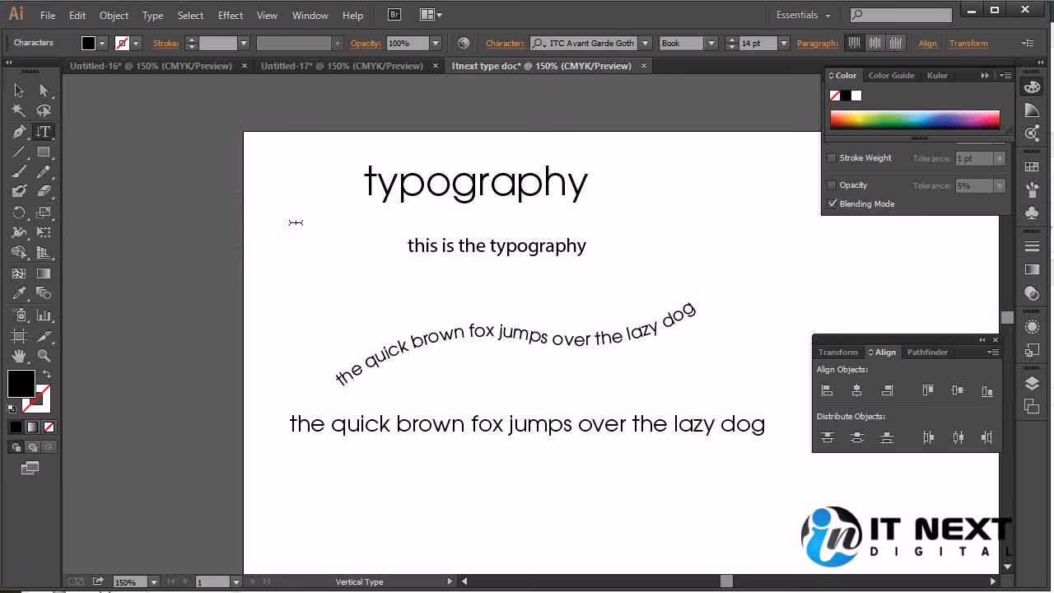
left_click(295, 223)
key("ctrl+v")
left_click(19, 90)
left_click_drag(274, 209, 257, 184)
- Draw a black-filled rectangle to the right of the typography heading and choose the Touch Type tool
left_click(43, 135)
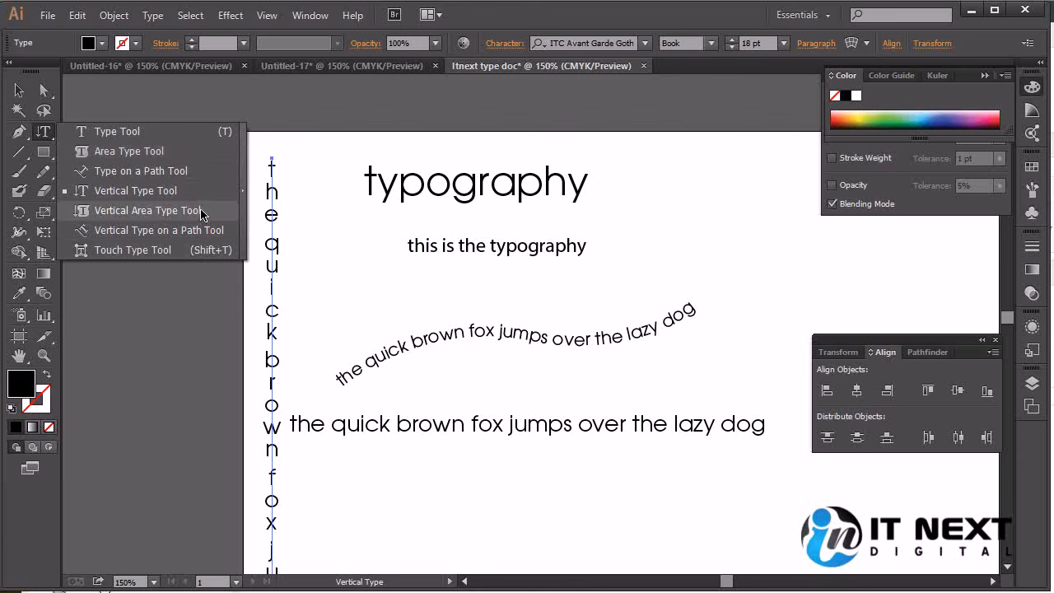
left_click(132, 249)
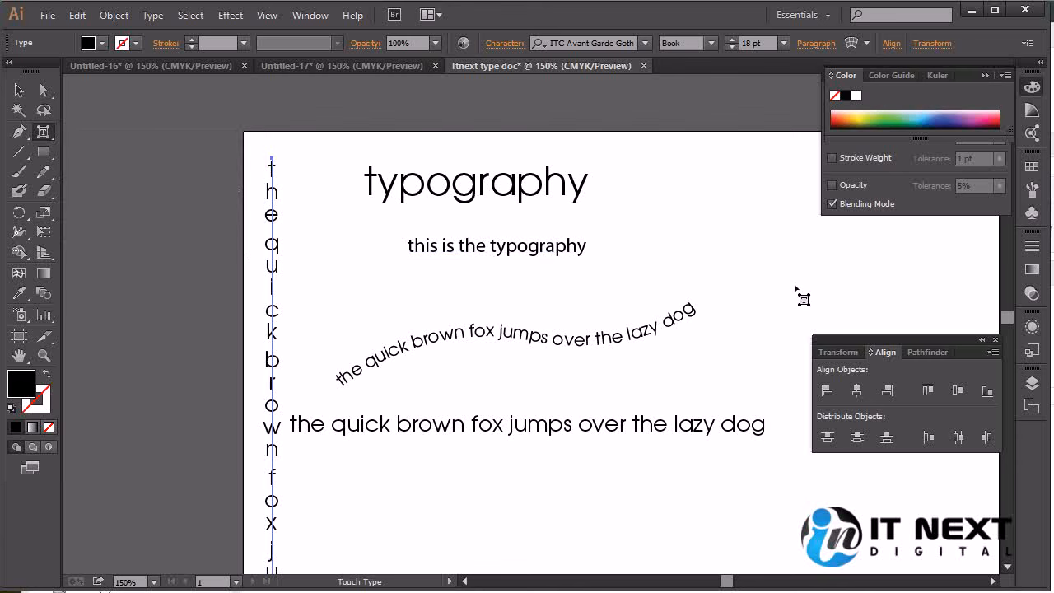
left_click(43, 152)
left_click_drag(693, 183, 919, 354)
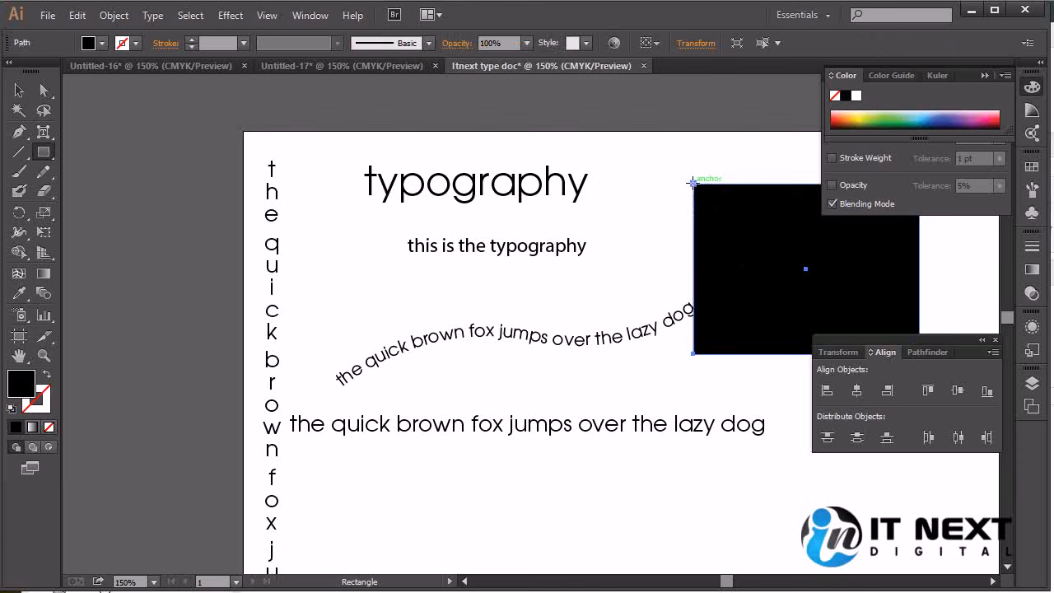
left_click(44, 132)
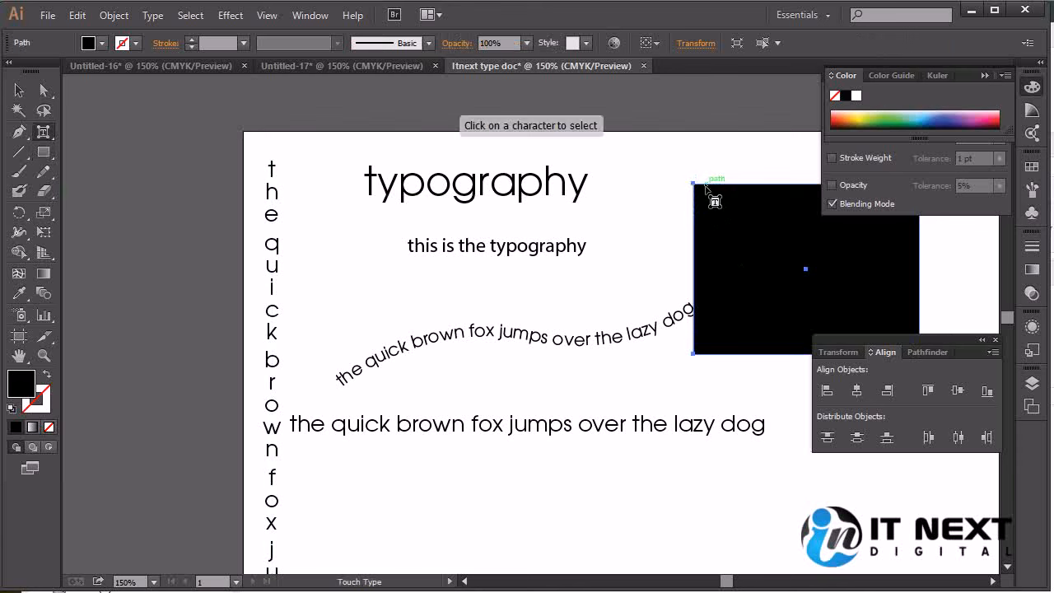